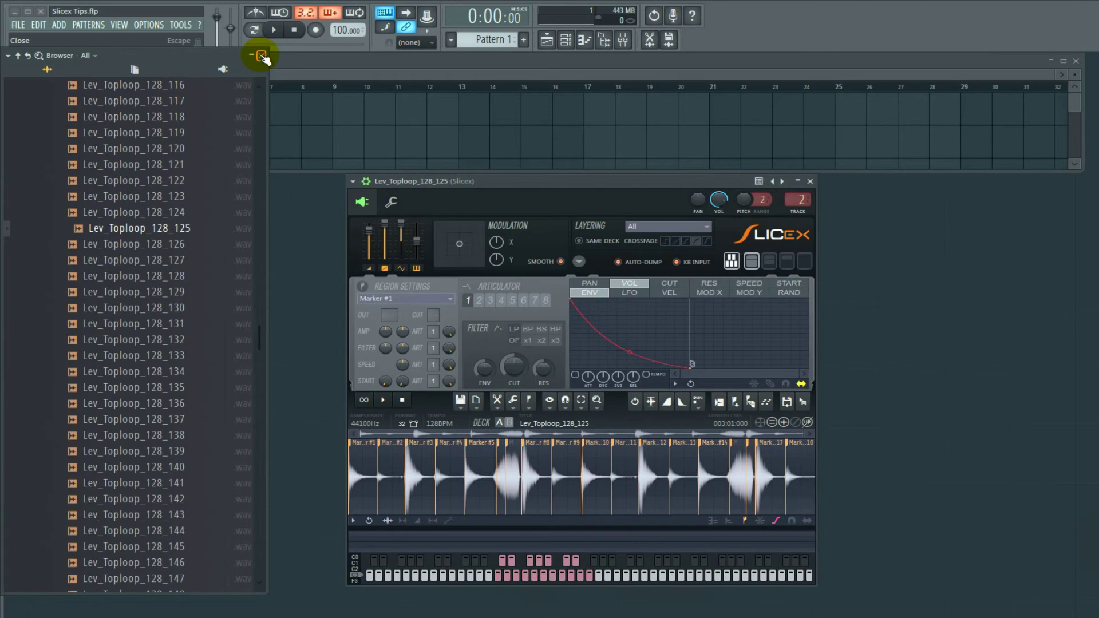
Hide the sample browser panel so the playlist and Slicex are fully visible
{"action": "left_click", "coordinate": [262, 55]}
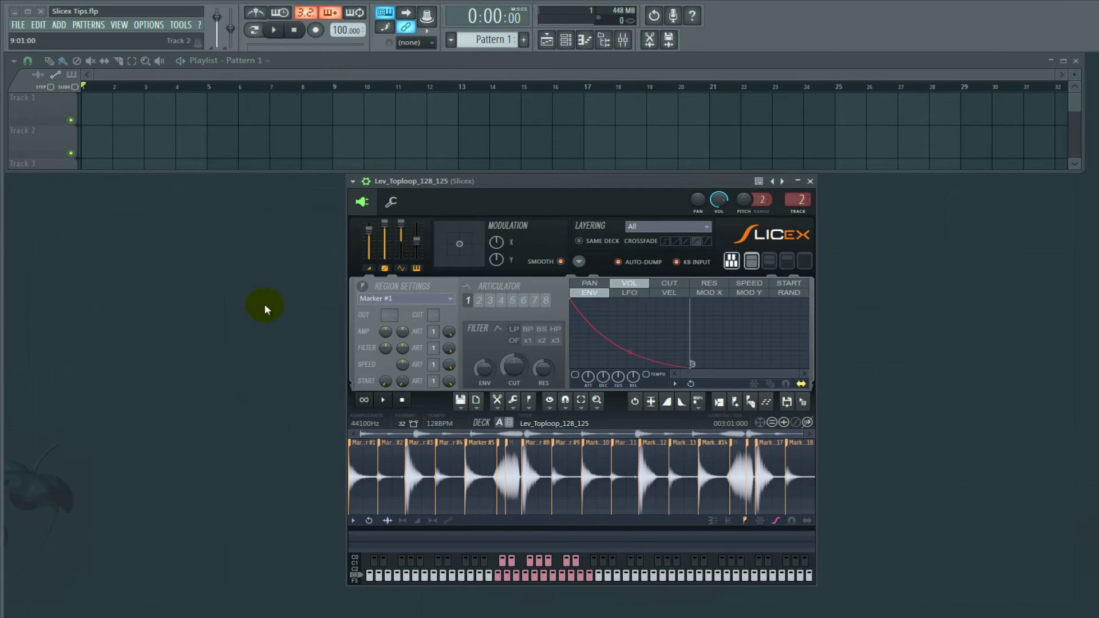
Drag the Lev_Toploop_128_125 sample in from the browser, then hide the browser again
{"action": "key", "text": "alt+F8"}
{"action": "left_click_drag", "start_coordinate": [160, 230], "coordinate": [303, 113]}
{"action": "left_click", "coordinate": [261, 56]}
Place Pattern 1 at the start of Track 1 and listen to it at 100 BPM
{"action": "left_click", "coordinate": [342, 30]}
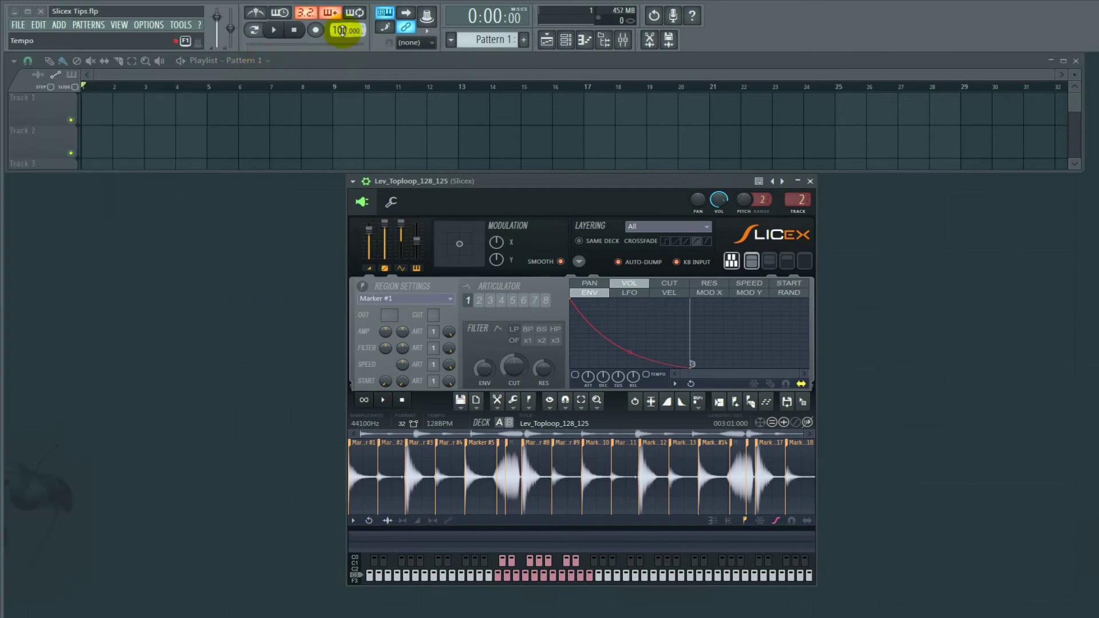
{"action": "left_click", "coordinate": [94, 106]}
{"action": "key", "text": "space"}
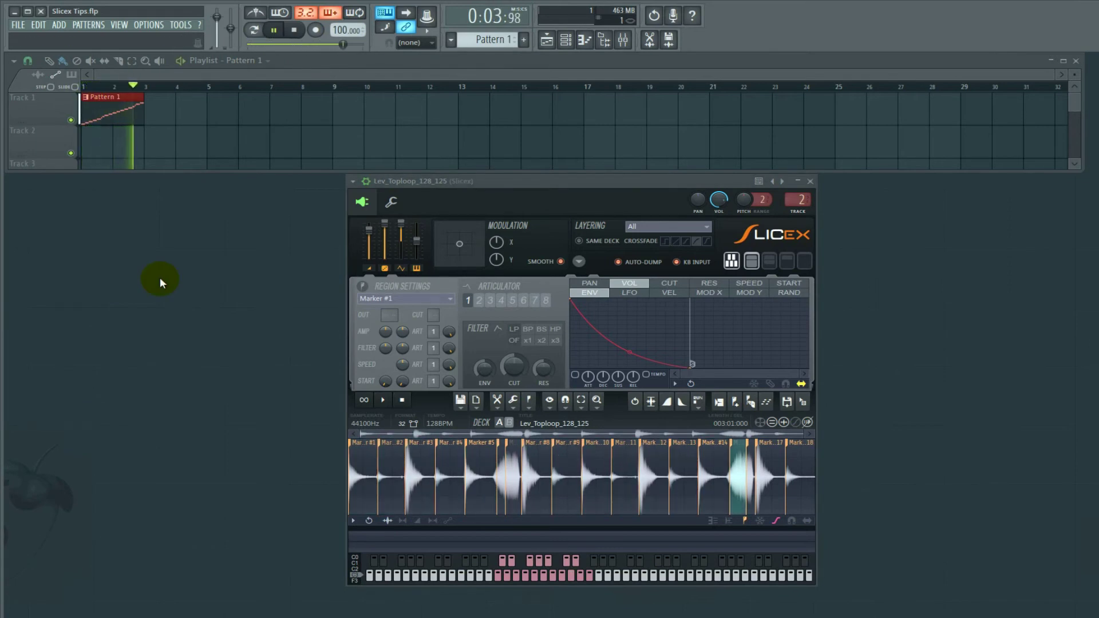
{"action": "key", "text": "space"}
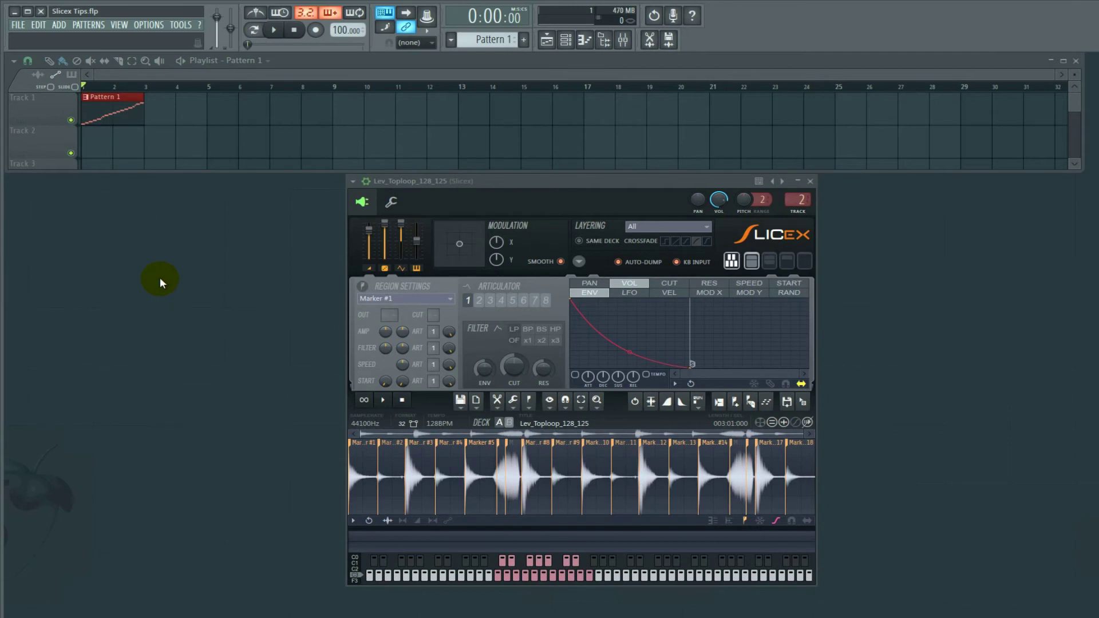
Open Pattern 1's slice notes in the piano roll and scroll to bring them into view
{"action": "double_click", "coordinate": [111, 107]}
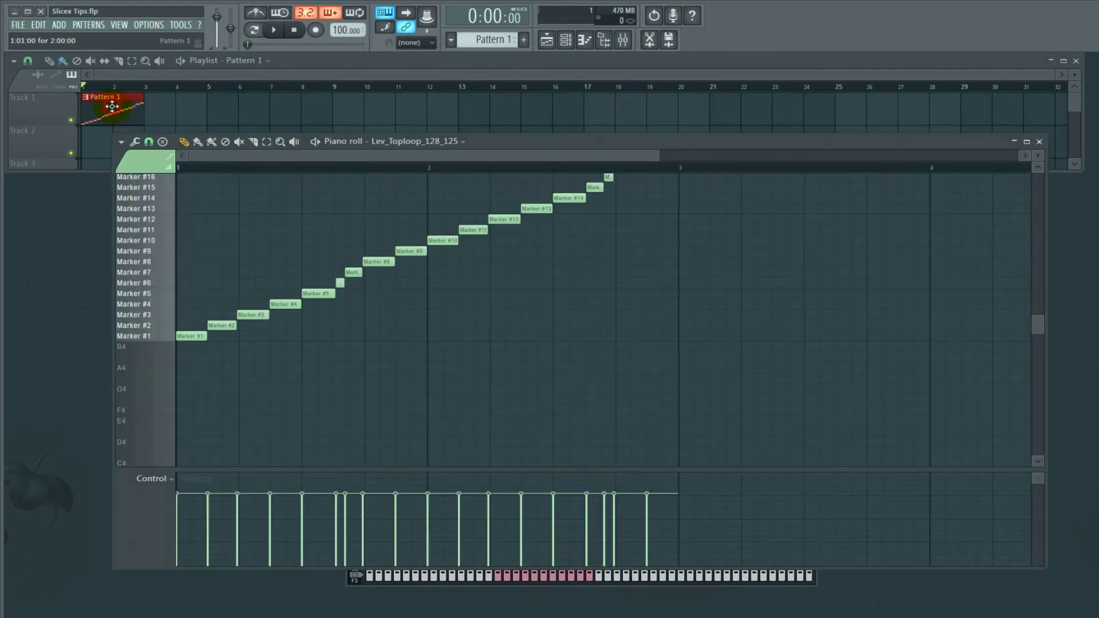
{"action": "scroll", "coordinate": [274, 374], "scroll_direction": "up", "scroll_amount": 5}
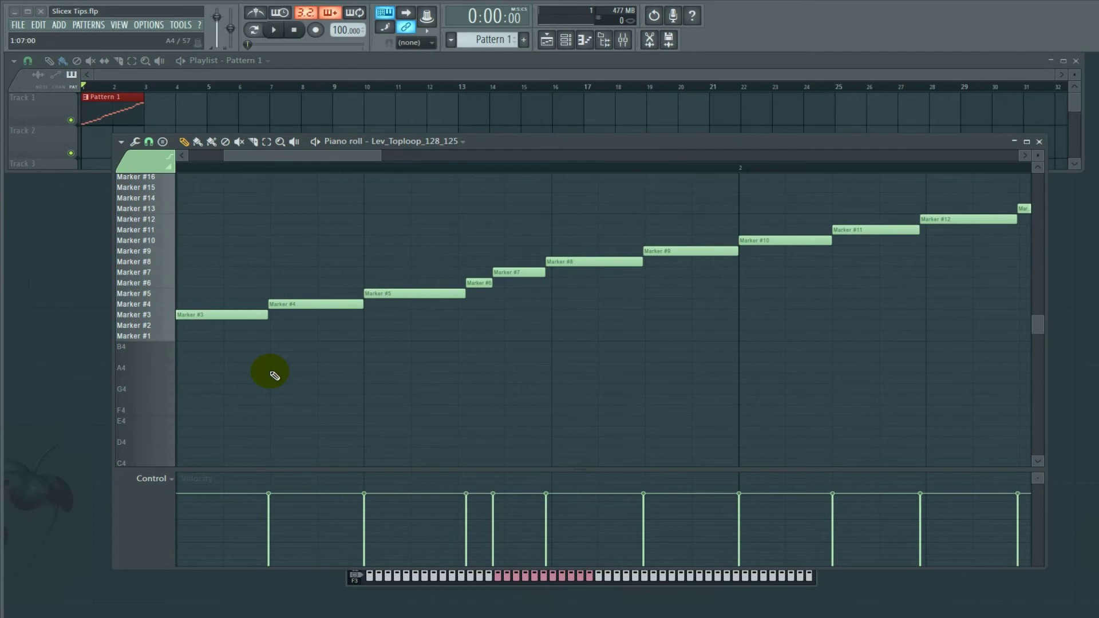
{"action": "left_click_drag", "start_coordinate": [299, 155], "coordinate": [197, 168]}
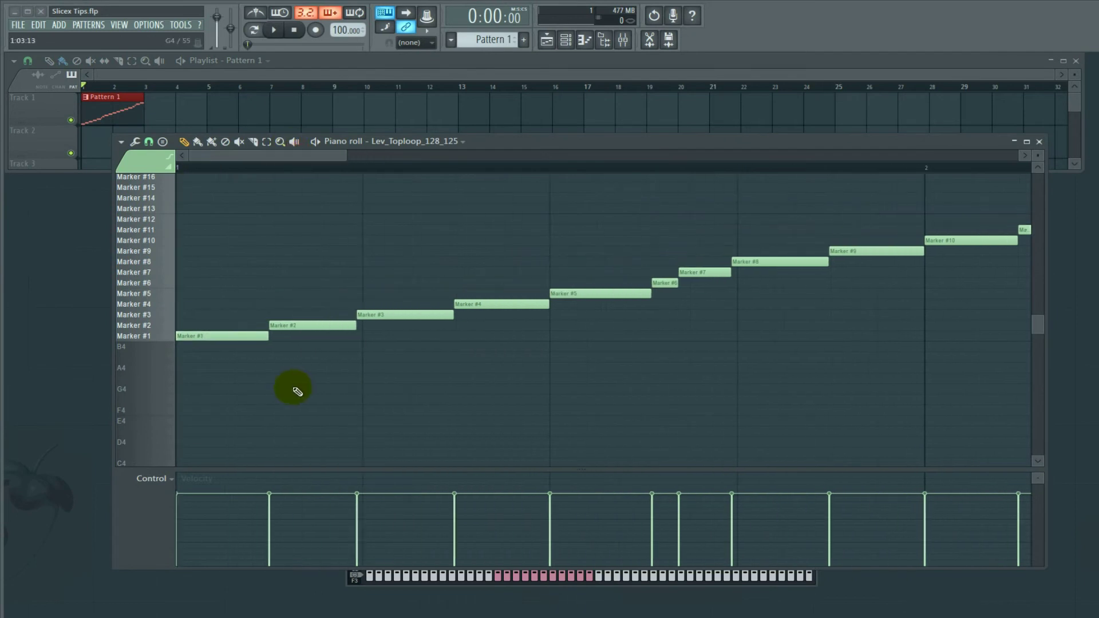
{"action": "scroll", "coordinate": [297, 392], "scroll_direction": "down", "scroll_amount": 5}
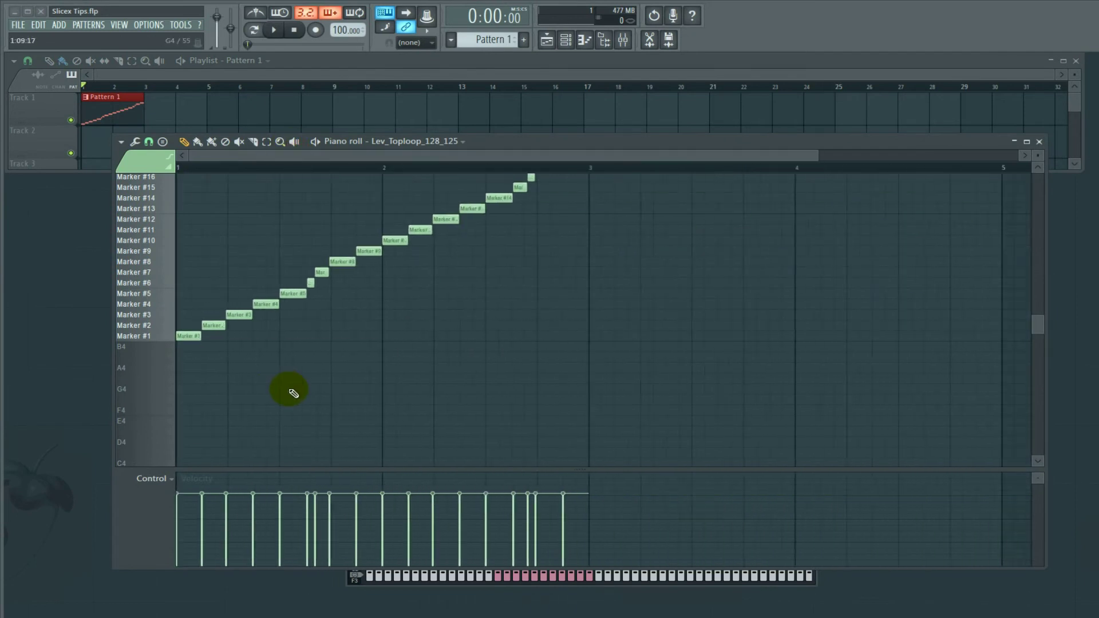
{"action": "scroll", "coordinate": [332, 393], "scroll_direction": "down", "scroll_amount": 1}
{"action": "scroll", "coordinate": [368, 392], "scroll_direction": "up", "scroll_amount": 5}
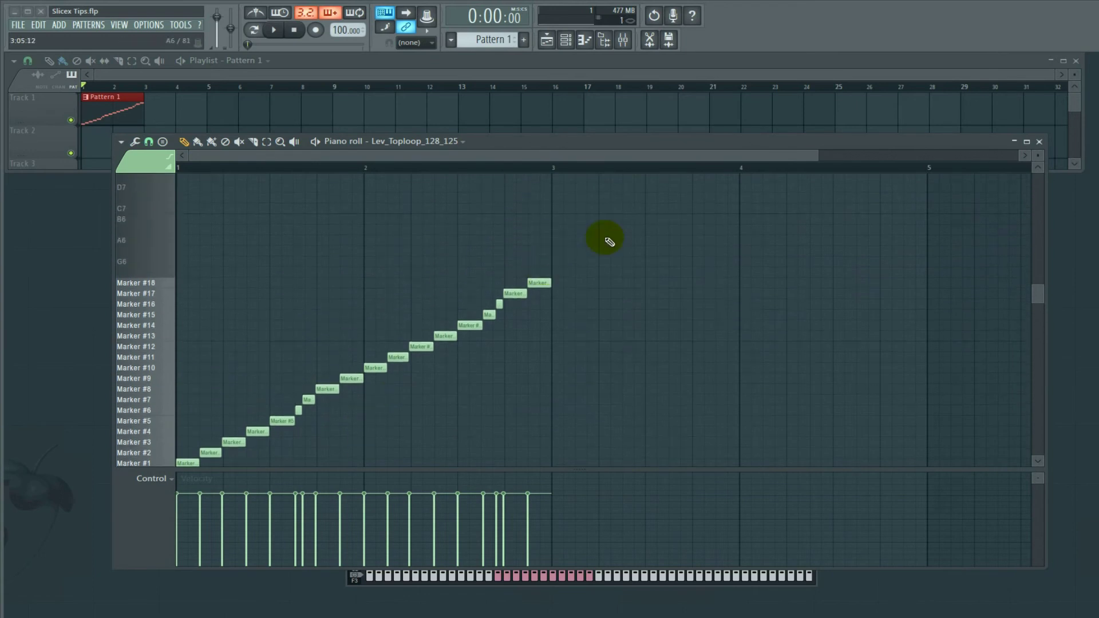
{"action": "scroll", "coordinate": [589, 226], "scroll_direction": "down", "scroll_amount": 3}
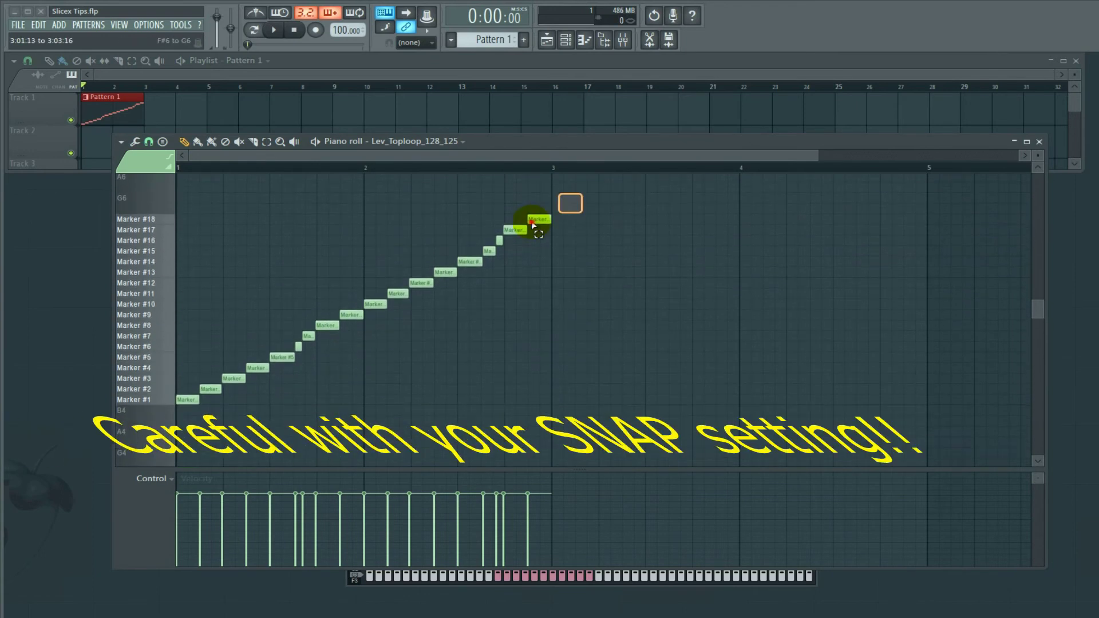
Select all slice notes, nudge them to snap to the grid, play back, and close the piano roll
{"action": "left_click_drag", "start_coordinate": [532, 224], "coordinate": [33, 438]}
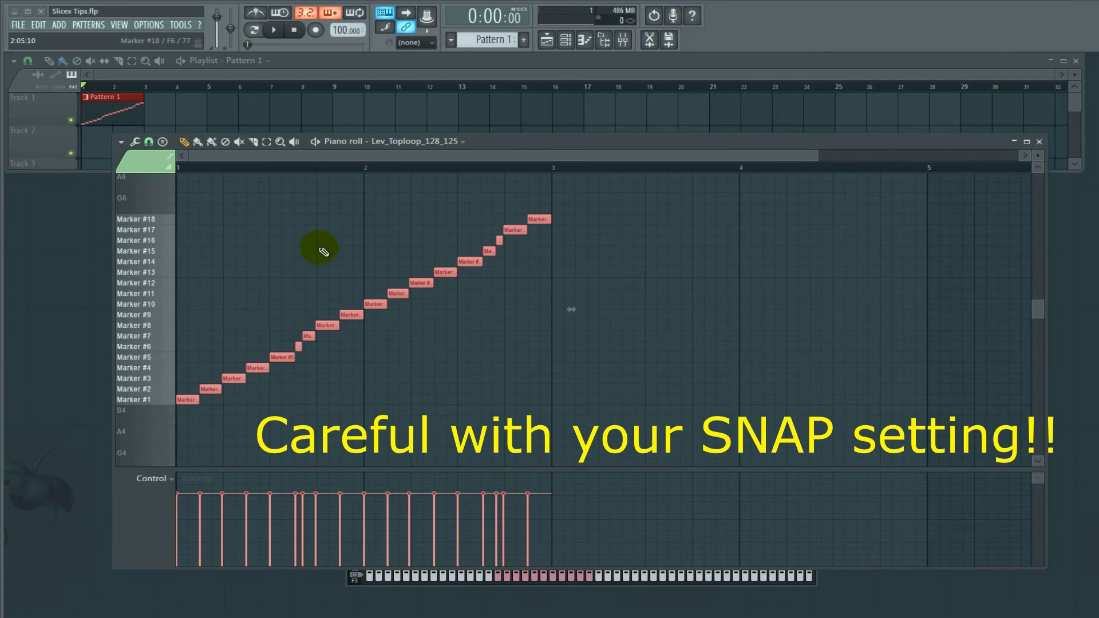
{"action": "left_click_drag", "start_coordinate": [261, 364], "coordinate": [269, 365]}
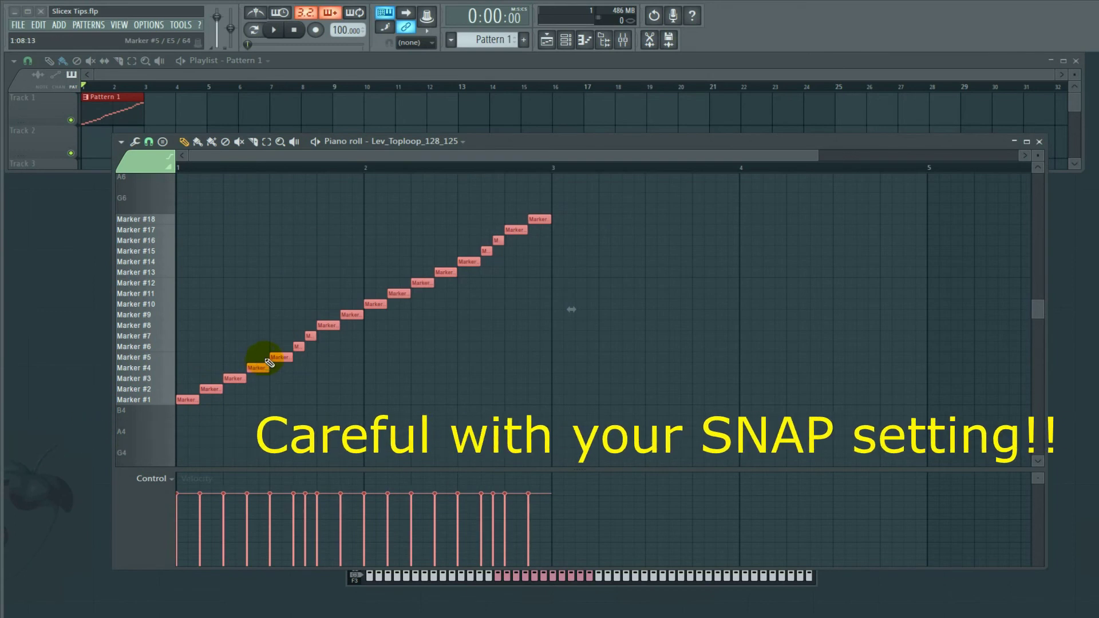
{"action": "key", "text": "space"}
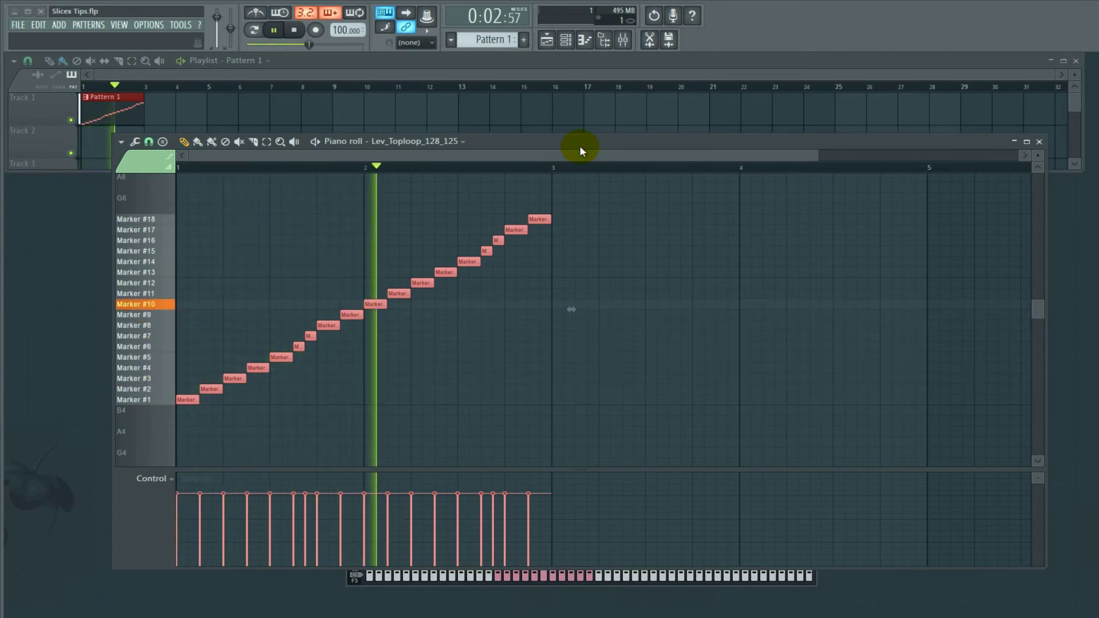
{"action": "key", "text": "space"}
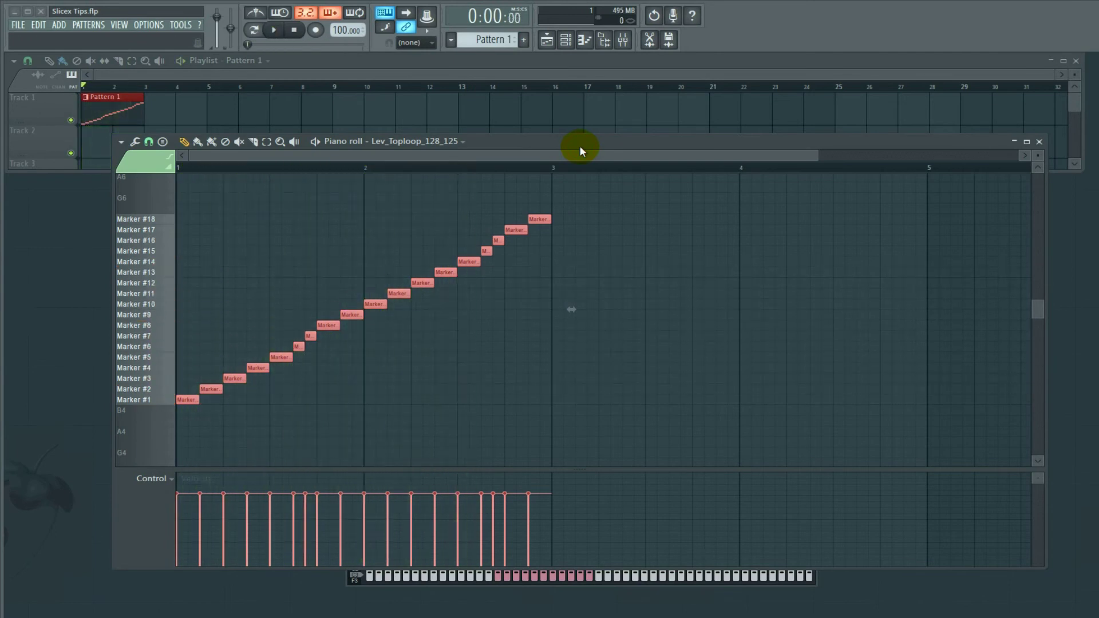
{"action": "left_click", "coordinate": [1038, 142]}
Apply Regions > Perfect all regions to the Lev_Toploop_128_125 slices and play the processed loop
{"action": "left_click", "coordinate": [511, 489]}
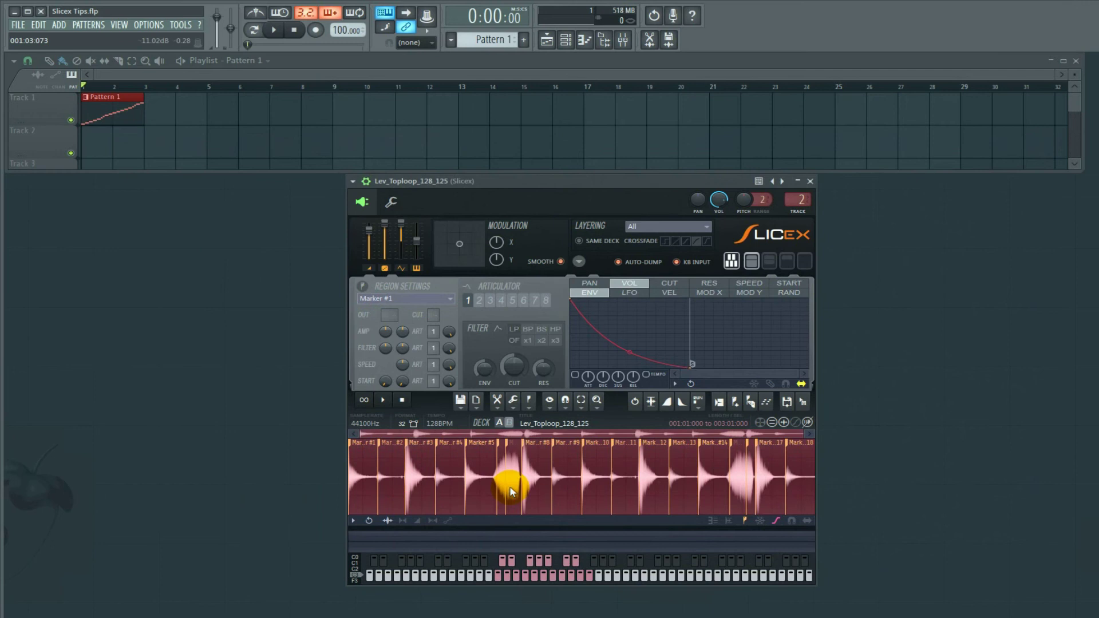
{"action": "left_click", "coordinate": [513, 402]}
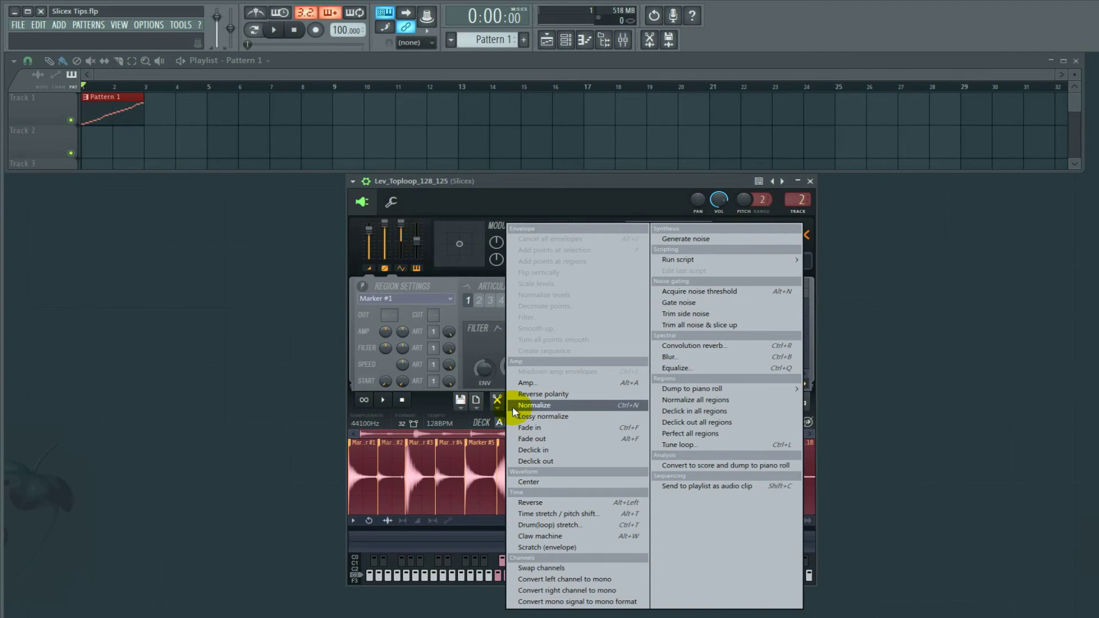
{"action": "left_click", "coordinate": [711, 434]}
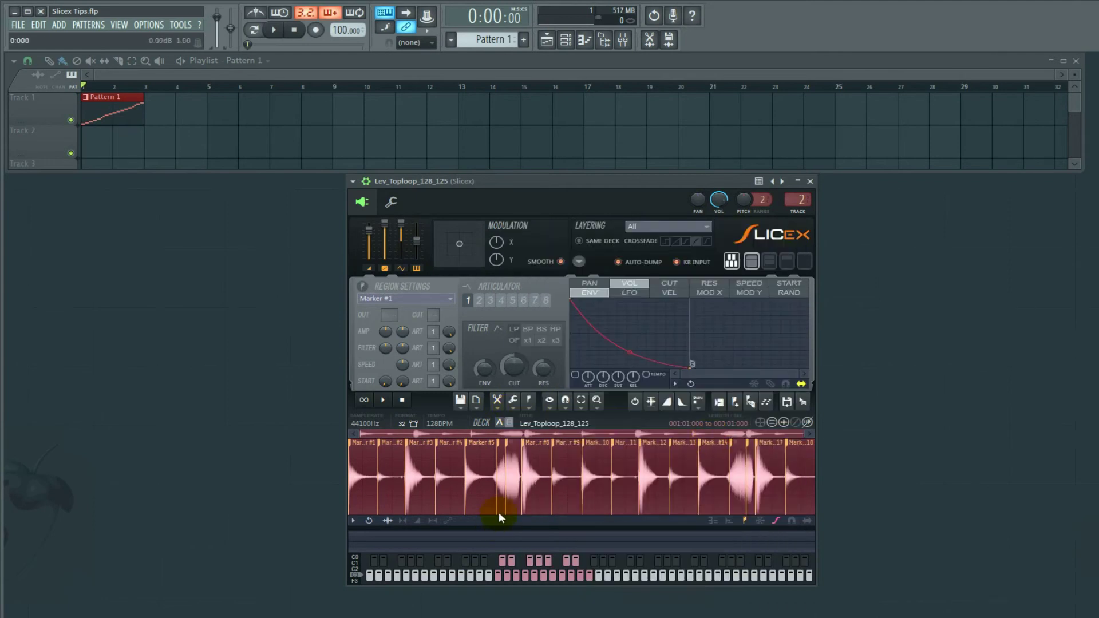
{"action": "left_click", "coordinate": [506, 476]}
{"action": "key", "text": "space"}
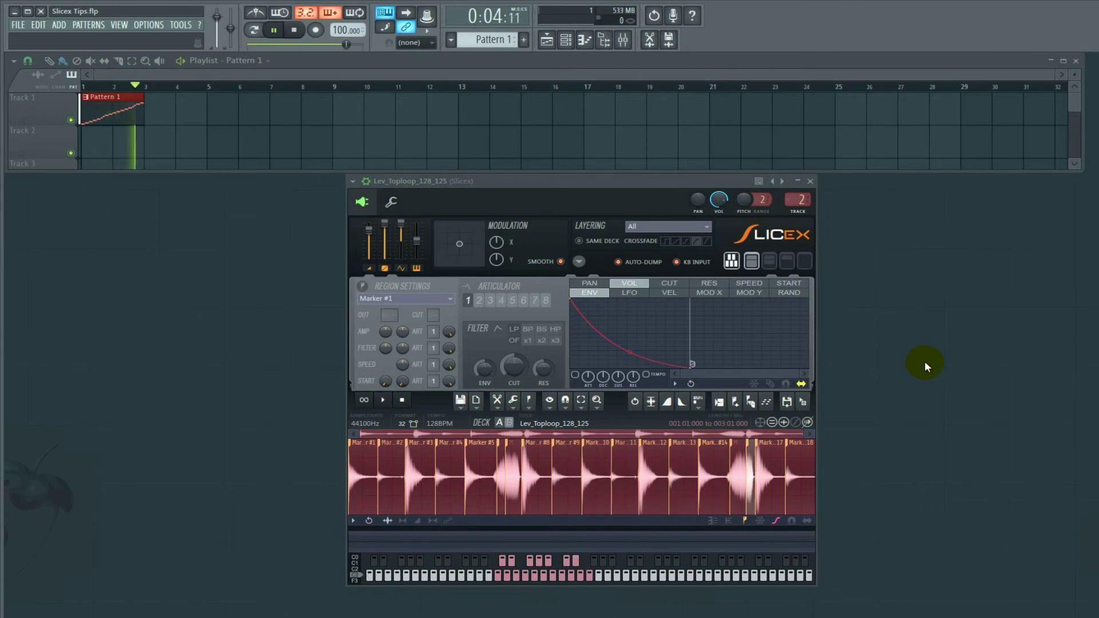
{"action": "key", "text": "space"}
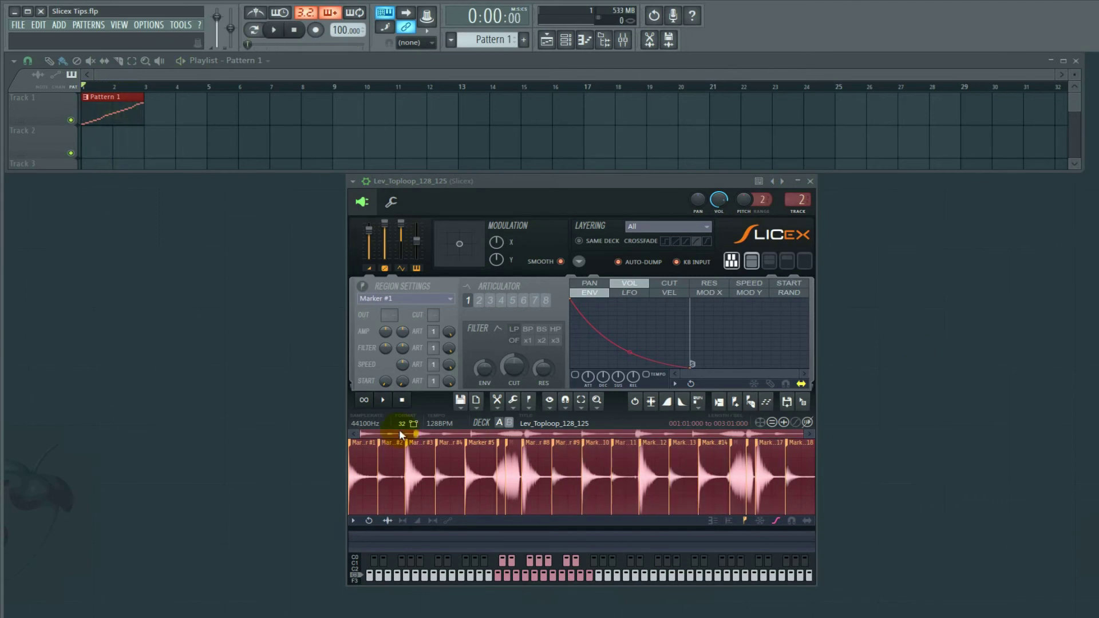
Select the Marker #1 slice, zoom and pan the waveform onto it, and play it
{"action": "left_click", "coordinate": [362, 468]}
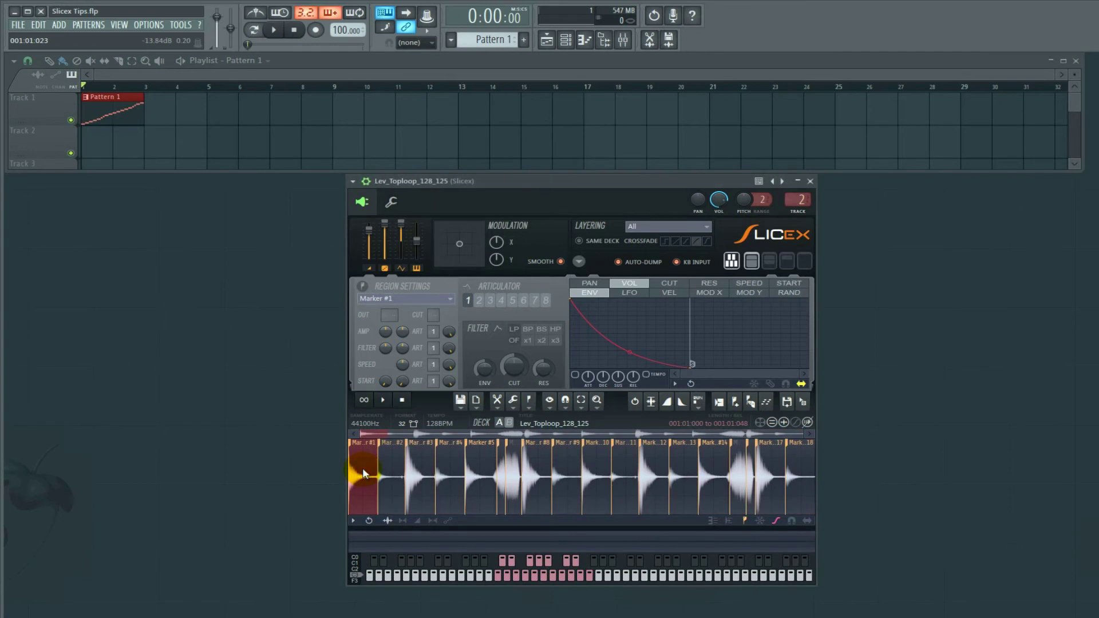
{"action": "scroll", "coordinate": [362, 468], "scroll_direction": "up", "scroll_amount": 5}
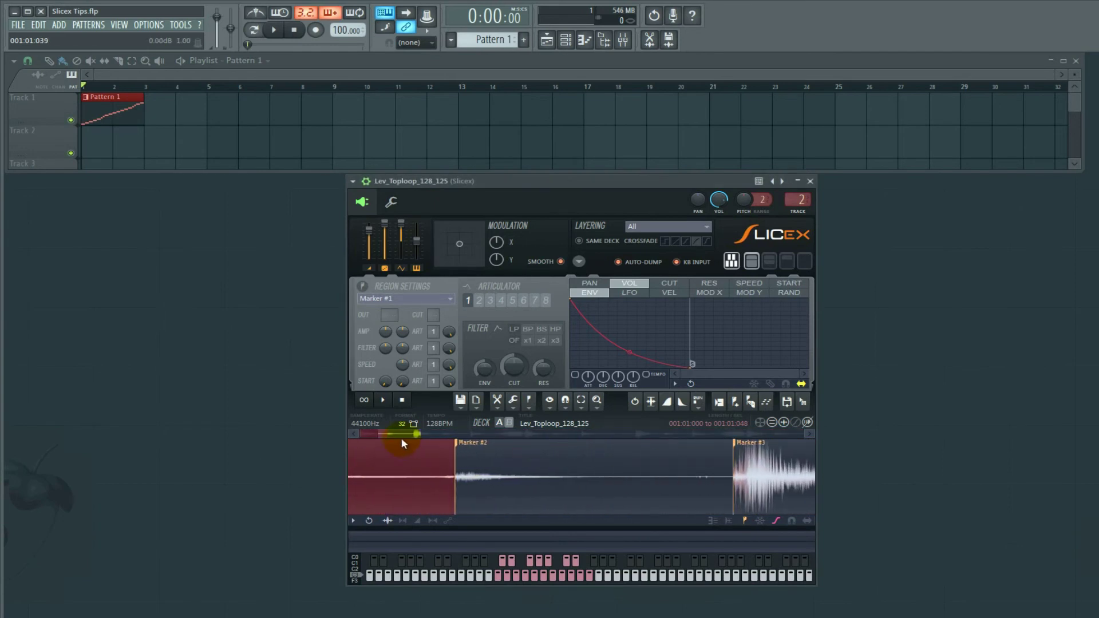
{"action": "left_click_drag", "start_coordinate": [400, 437], "coordinate": [384, 434]}
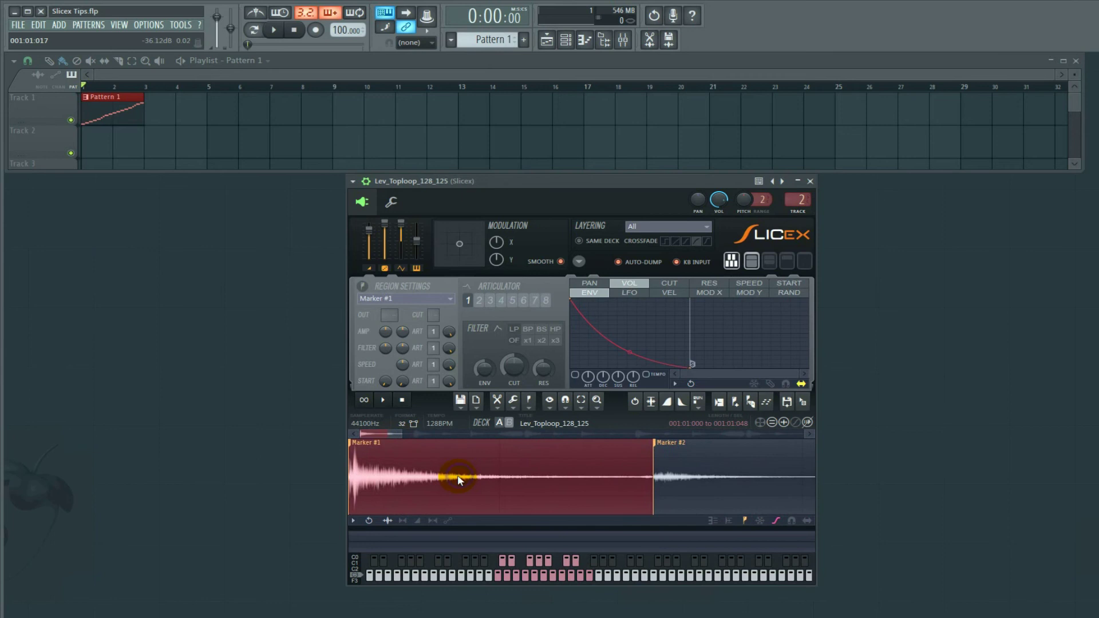
{"action": "scroll", "coordinate": [458, 475], "scroll_direction": "down", "scroll_amount": 3}
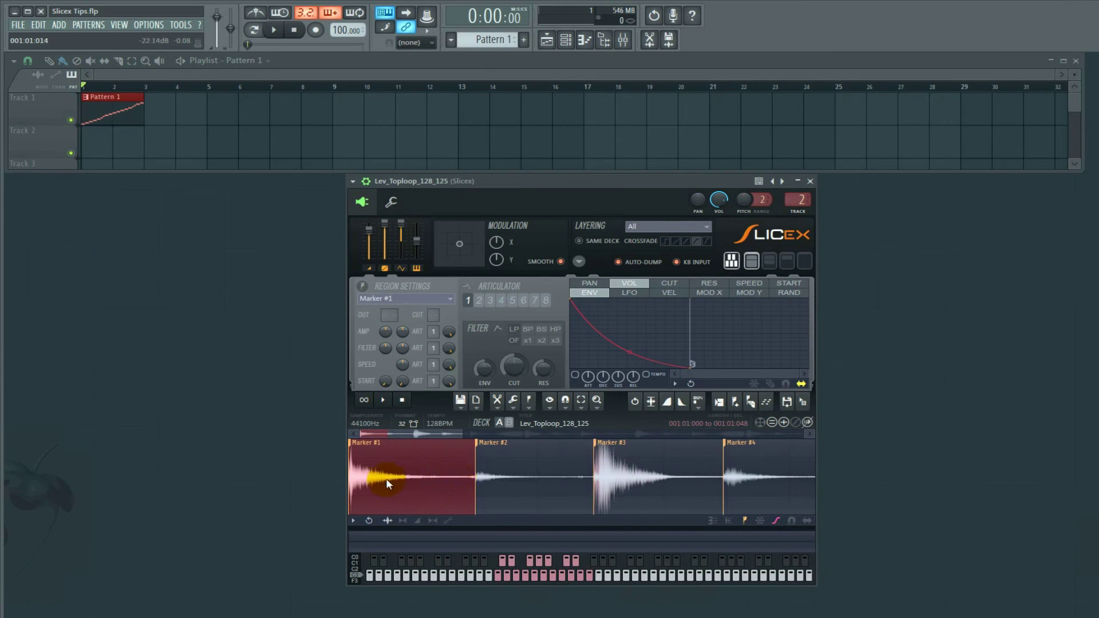
{"action": "scroll", "coordinate": [386, 481], "scroll_direction": "up", "scroll_amount": 3}
{"action": "left_click_drag", "start_coordinate": [393, 434], "coordinate": [391, 434]}
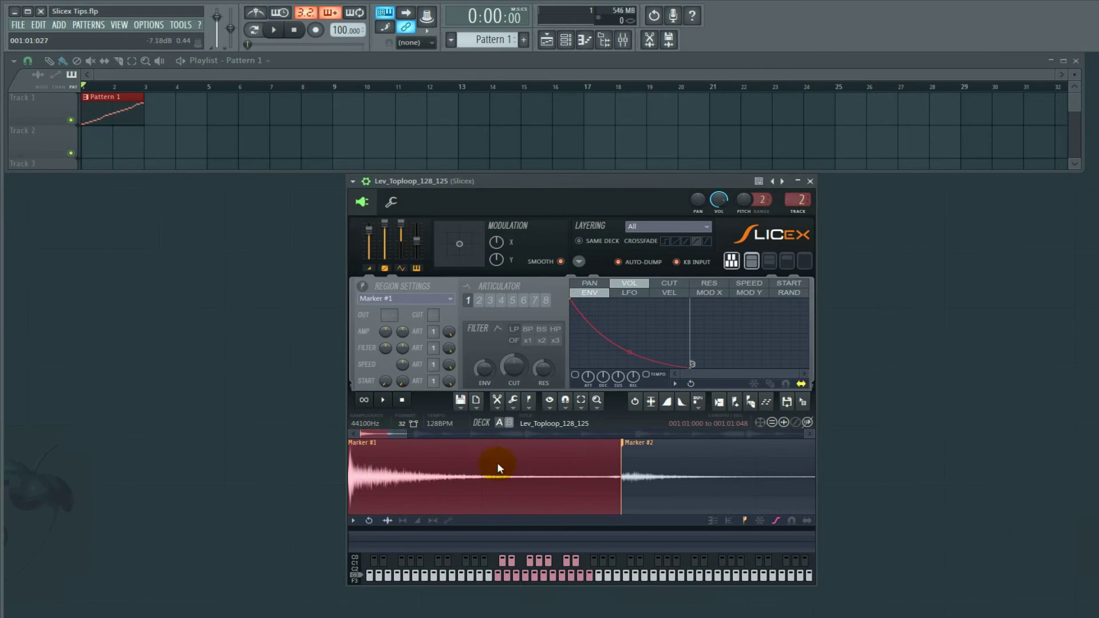
{"action": "left_click", "coordinate": [484, 479]}
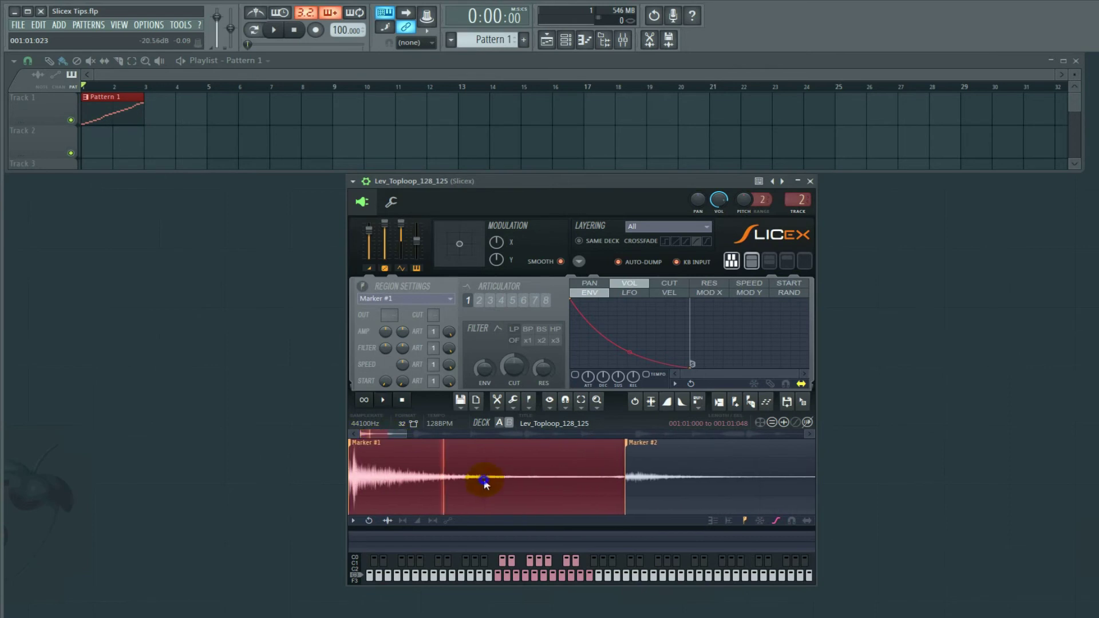
Run Declick out all regions and Declick in all regions from the Slicex Tools menu
{"action": "left_click", "coordinate": [513, 400]}
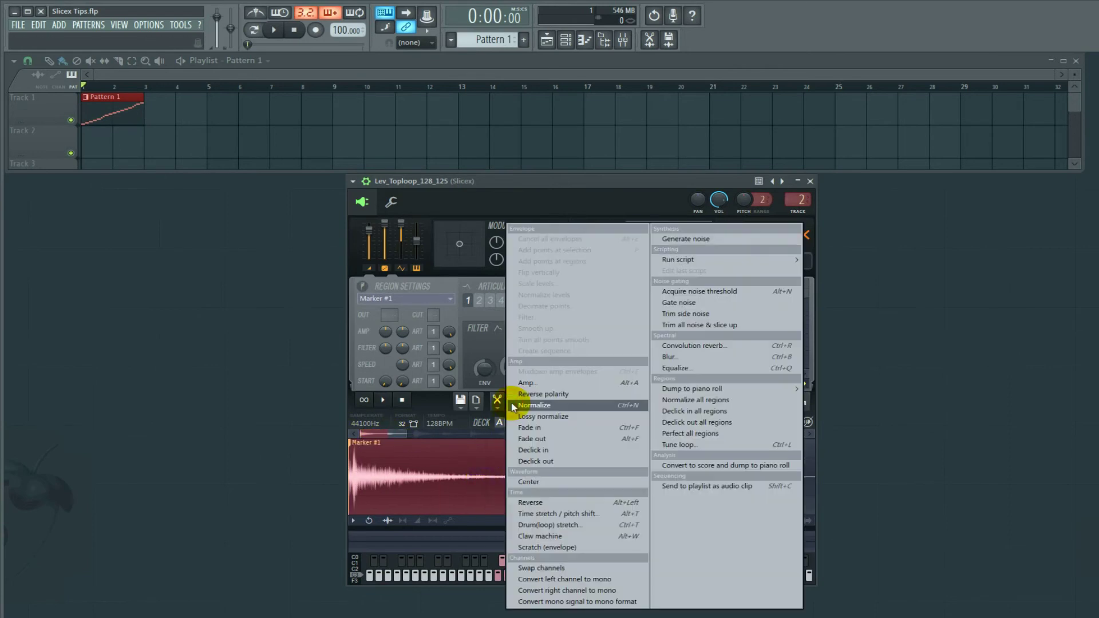
{"action": "left_click", "coordinate": [695, 424]}
{"action": "left_click", "coordinate": [680, 481]}
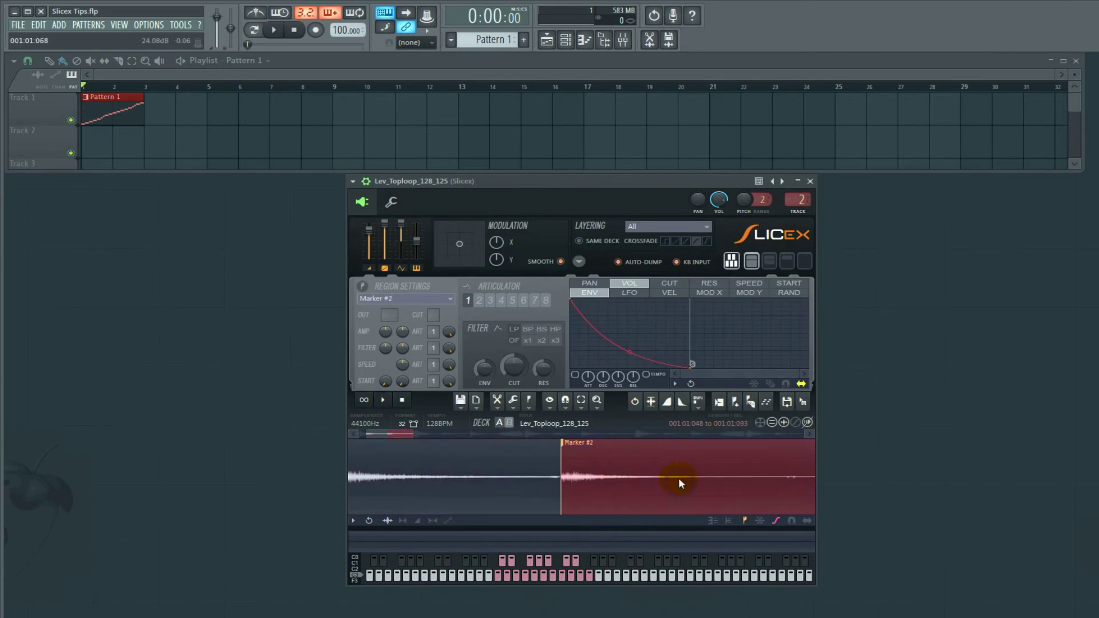
{"action": "scroll", "coordinate": [602, 483], "scroll_direction": "down", "scroll_amount": 3}
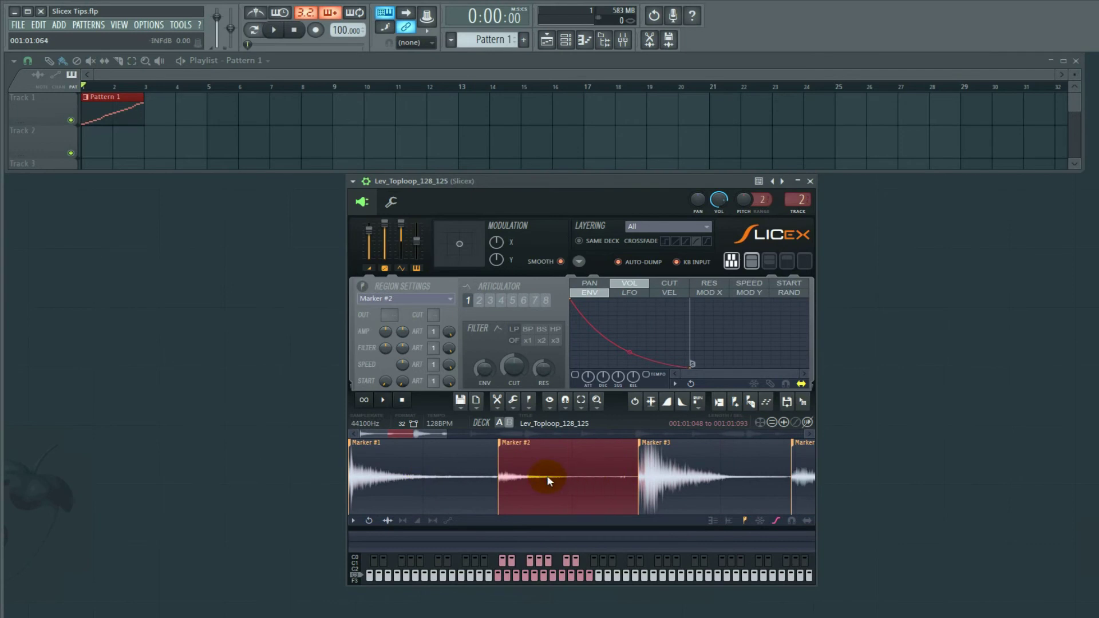
{"action": "left_click", "coordinate": [516, 406]}
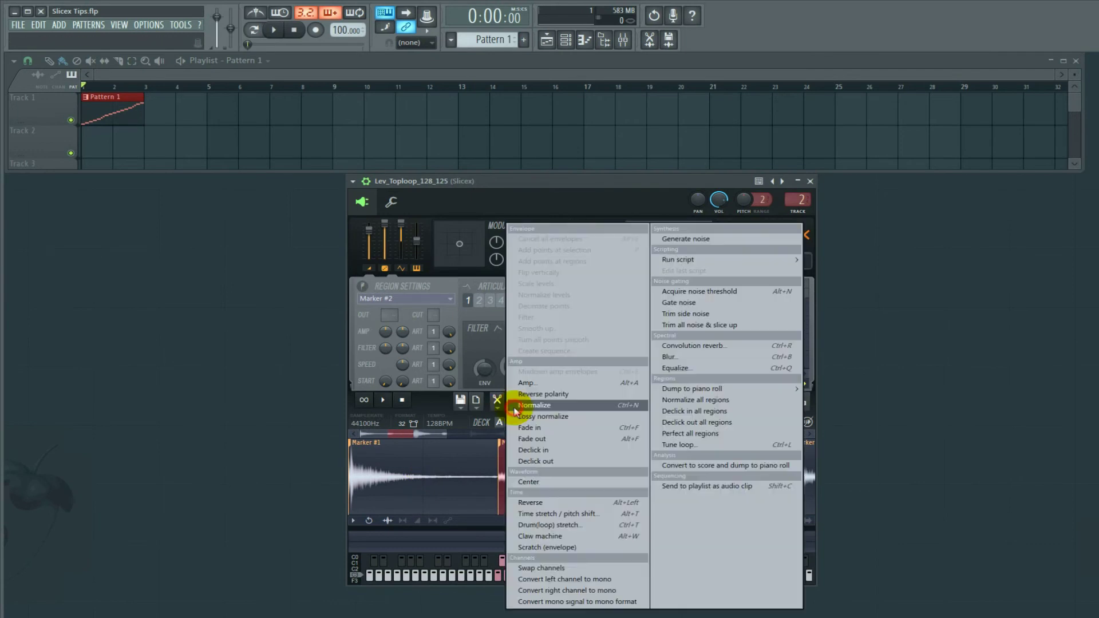
{"action": "left_click", "coordinate": [722, 416]}
{"action": "left_click", "coordinate": [517, 403]}
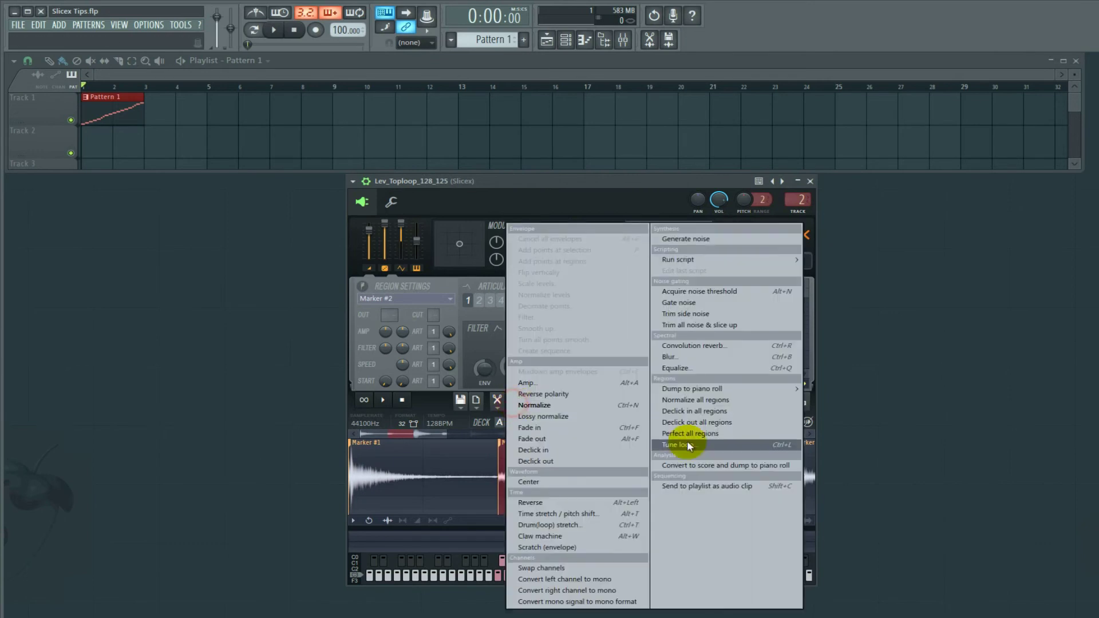
{"action": "left_click", "coordinate": [731, 422]}
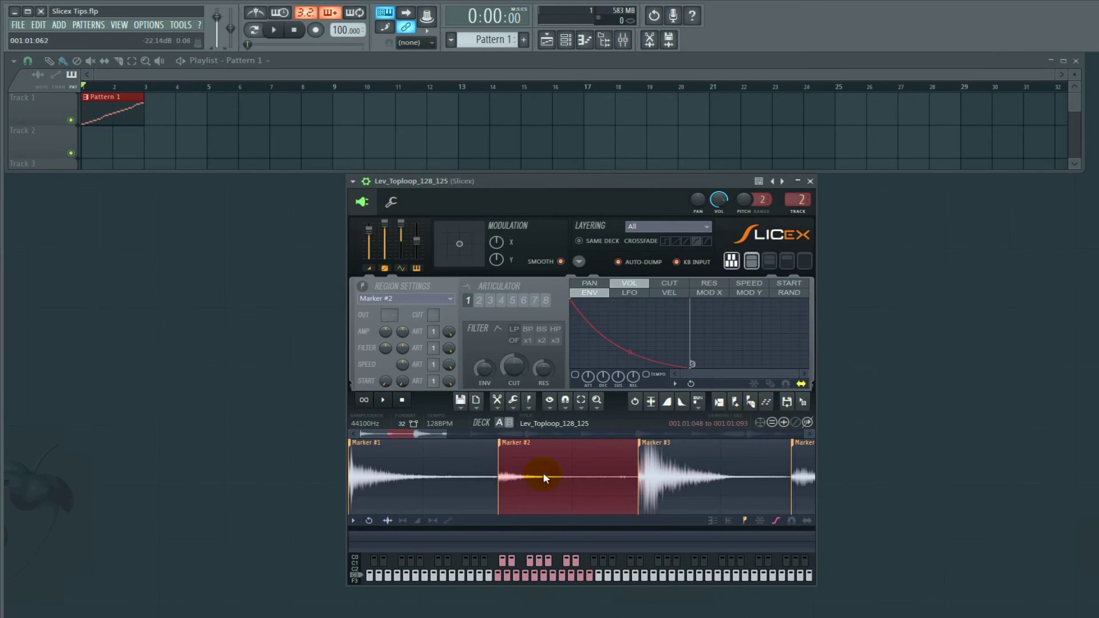
{"action": "scroll", "coordinate": [543, 476], "scroll_direction": "up", "scroll_amount": 5}
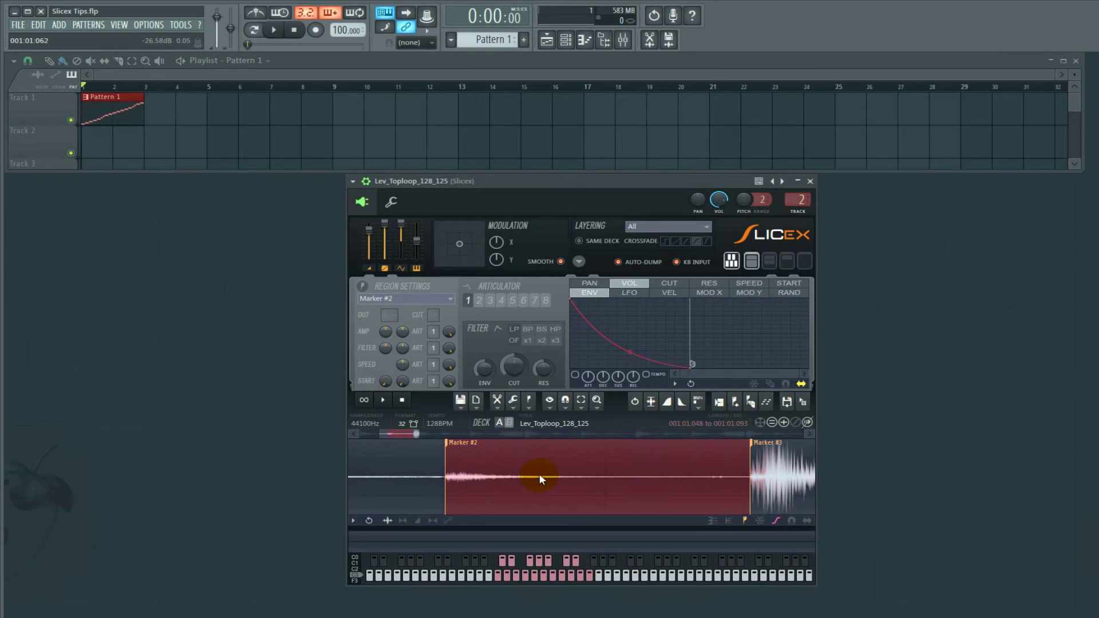
{"action": "left_click", "coordinate": [539, 475]}
{"action": "left_click", "coordinate": [539, 475]}
{"action": "left_click", "coordinate": [539, 475]}
{"action": "left_click", "coordinate": [539, 475]}
{"action": "scroll", "coordinate": [539, 474], "scroll_direction": "down", "scroll_amount": 4}
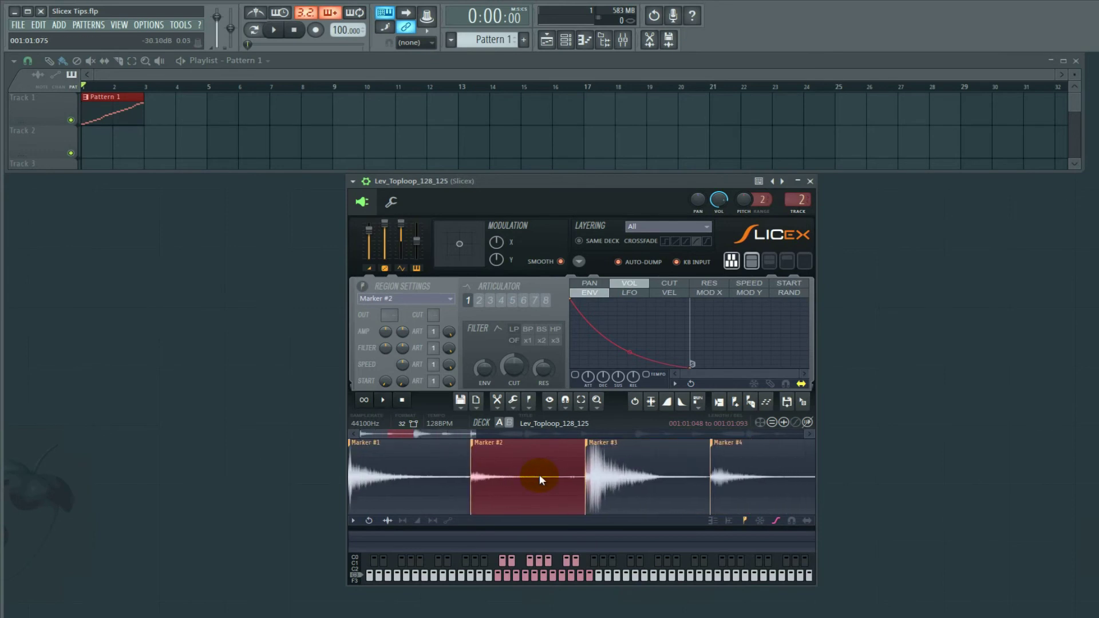
{"action": "scroll", "coordinate": [539, 474], "scroll_direction": "down", "scroll_amount": 3}
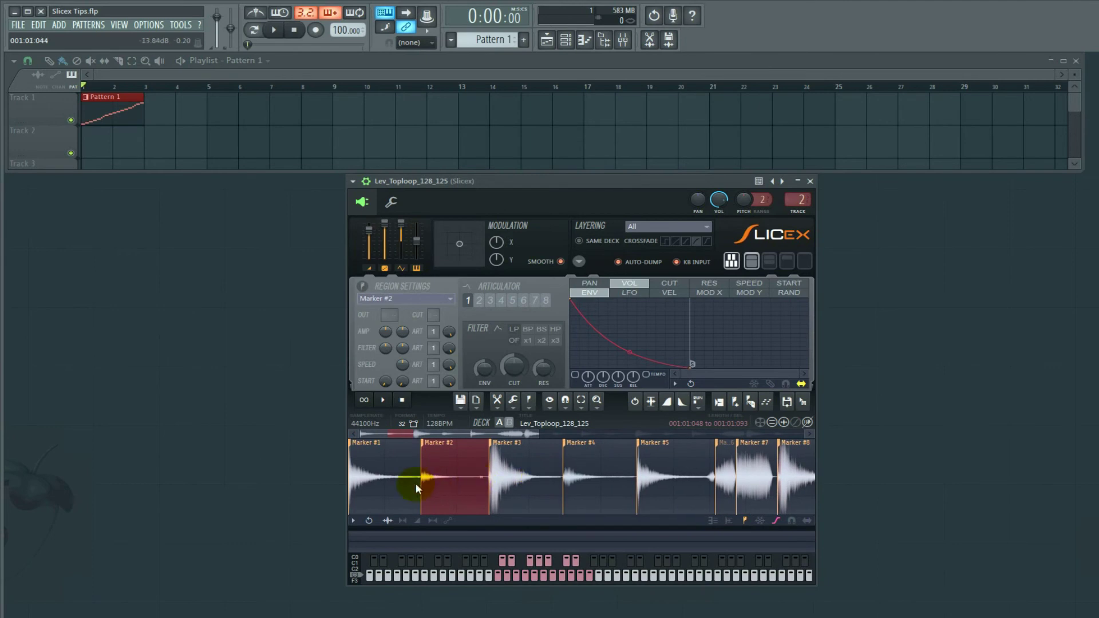
{"action": "scroll", "coordinate": [415, 483], "scroll_direction": "up", "scroll_amount": 6}
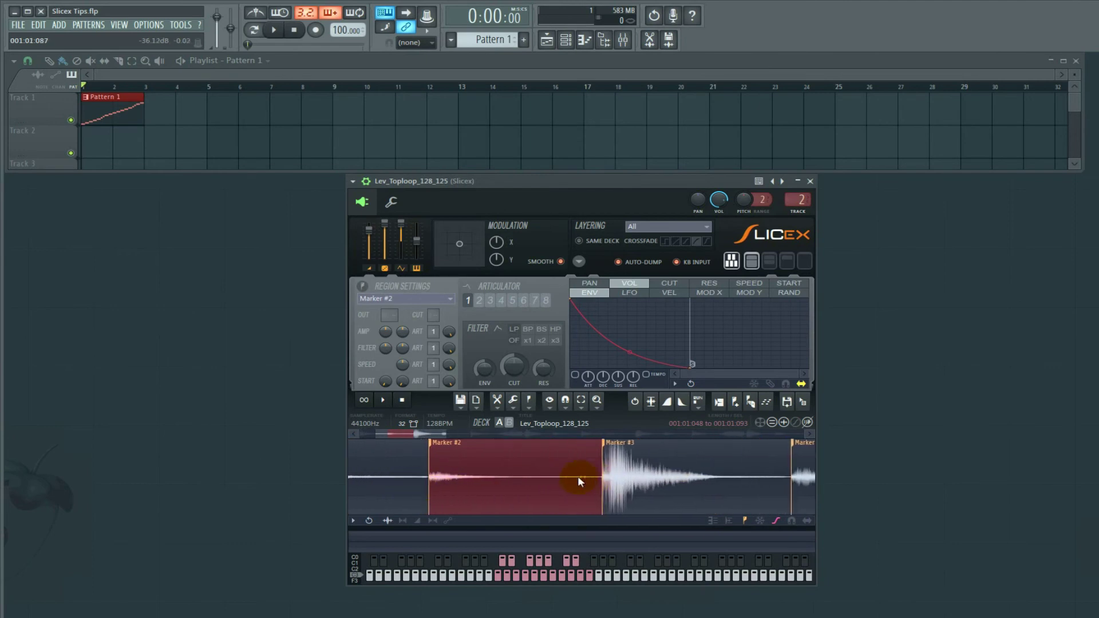
{"action": "scroll", "coordinate": [563, 479], "scroll_direction": "up", "scroll_amount": 2}
{"action": "left_click", "coordinate": [590, 466], "text": "shift"}
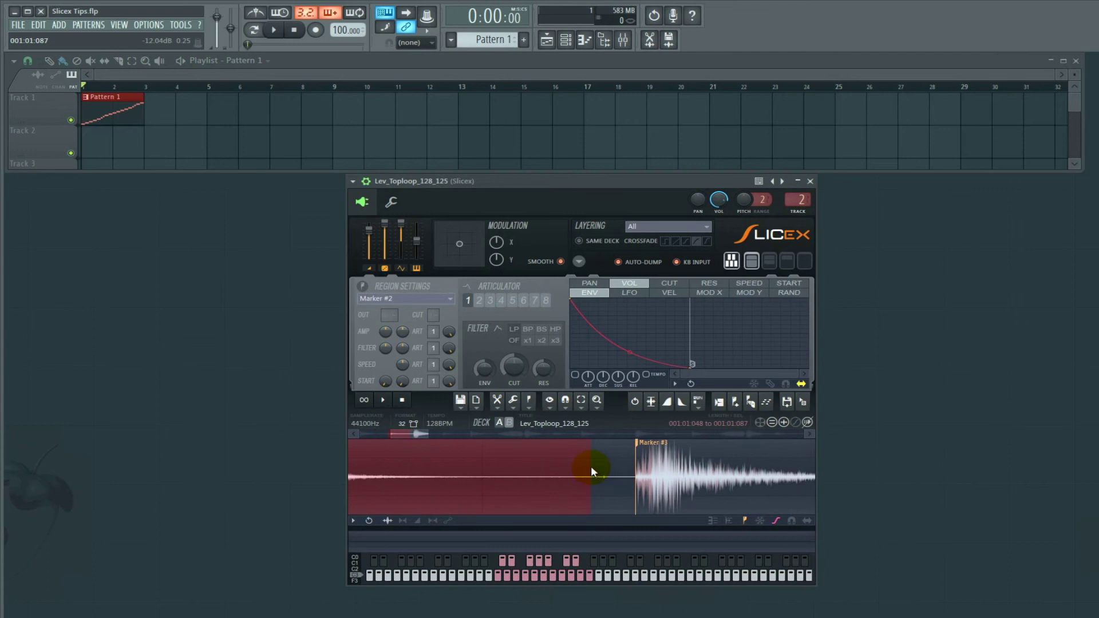
{"action": "left_click_drag", "start_coordinate": [591, 466], "coordinate": [628, 462]}
{"action": "double_click", "coordinate": [596, 476]}
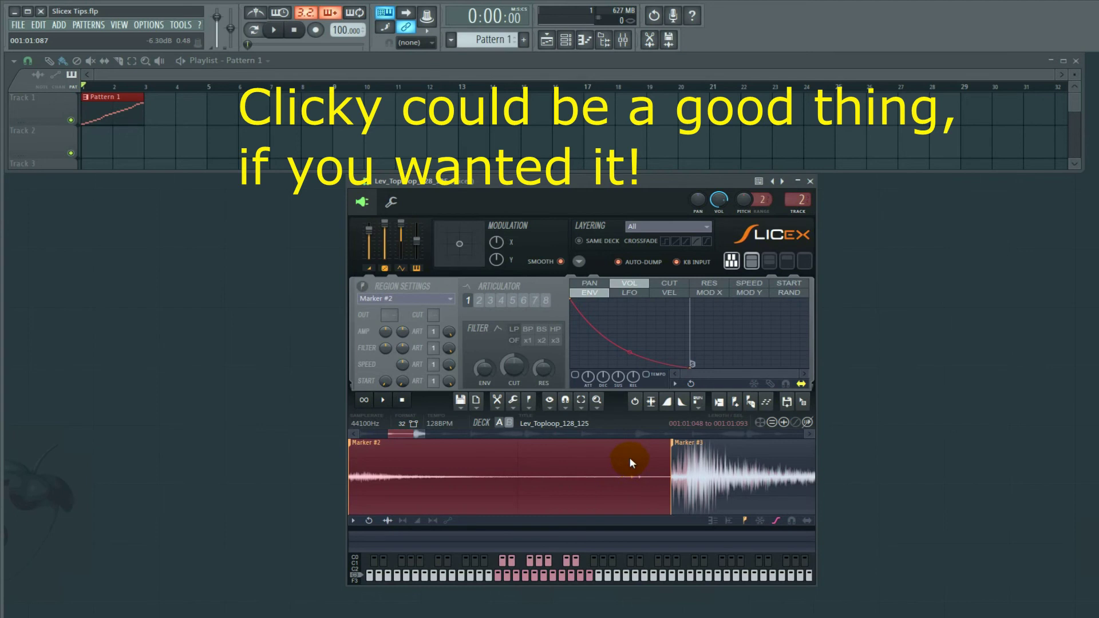
Add a marker where the click starts near the end of Marker #2, then select the new Marker #3
{"action": "left_click", "coordinate": [628, 457]}
{"action": "left_click", "coordinate": [735, 400]}
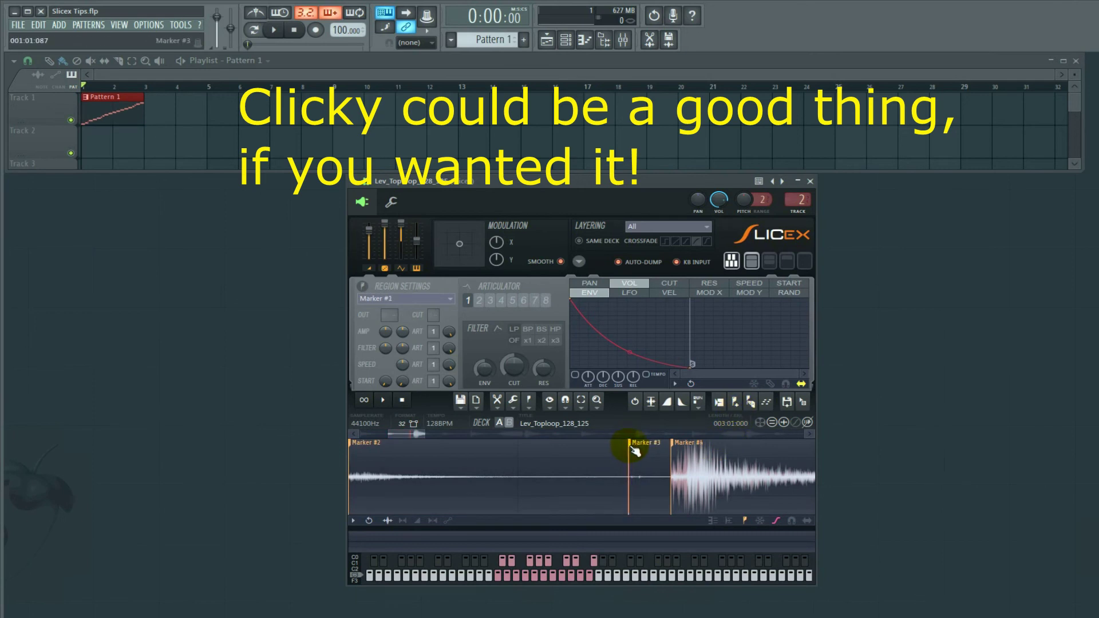
{"action": "left_click", "coordinate": [637, 468]}
{"action": "left_click", "coordinate": [546, 479]}
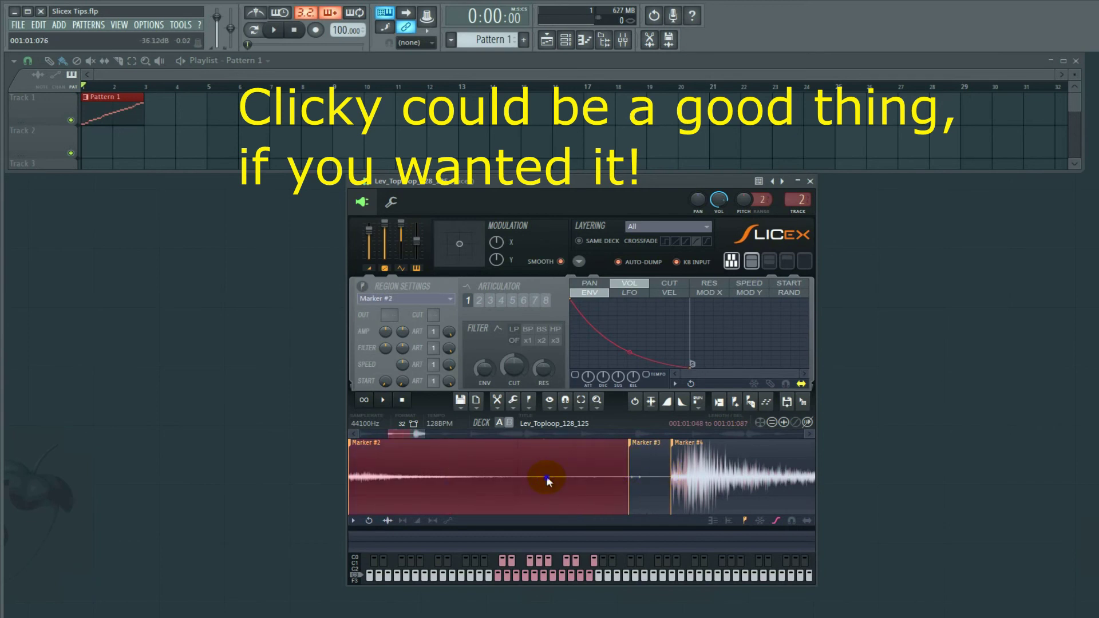
{"action": "left_click", "coordinate": [654, 468]}
Open Pattern 1's slice notes in the piano roll and edit out the Marker #3 click note
{"action": "double_click", "coordinate": [104, 108]}
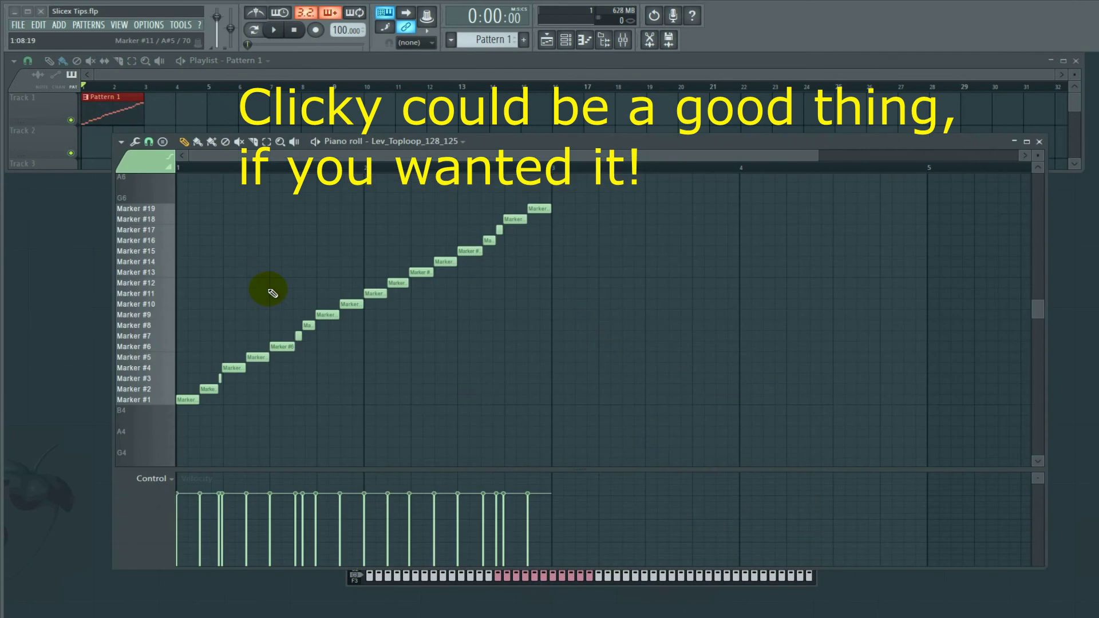
{"action": "scroll", "coordinate": [183, 418], "scroll_direction": "up", "scroll_amount": 6, "text": "ctrl"}
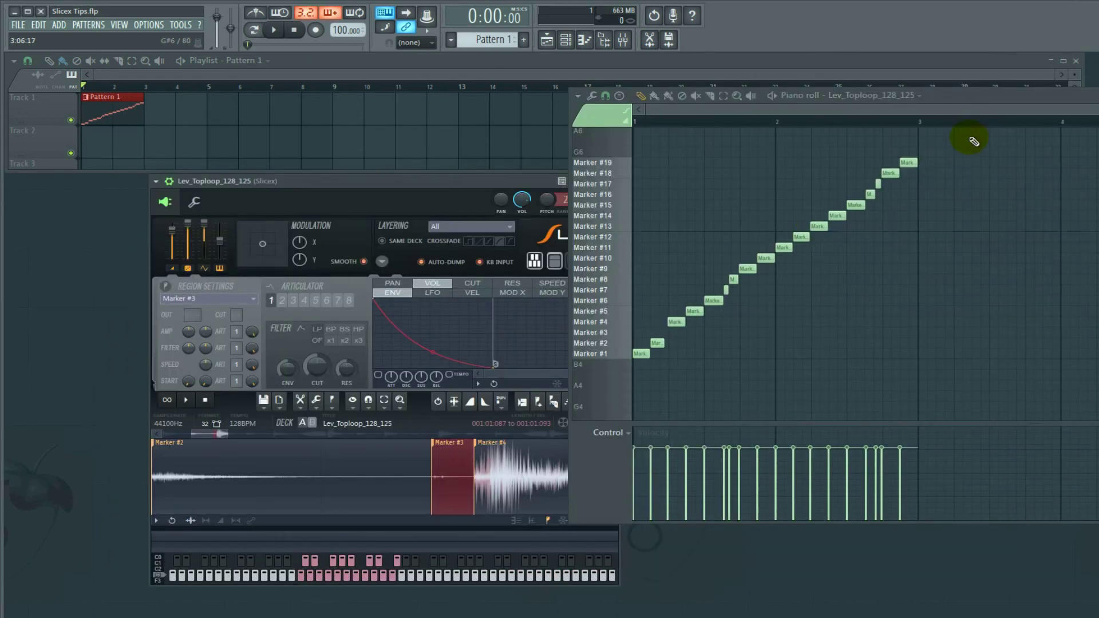
{"action": "left_click_drag", "start_coordinate": [954, 136], "coordinate": [637, 395]}
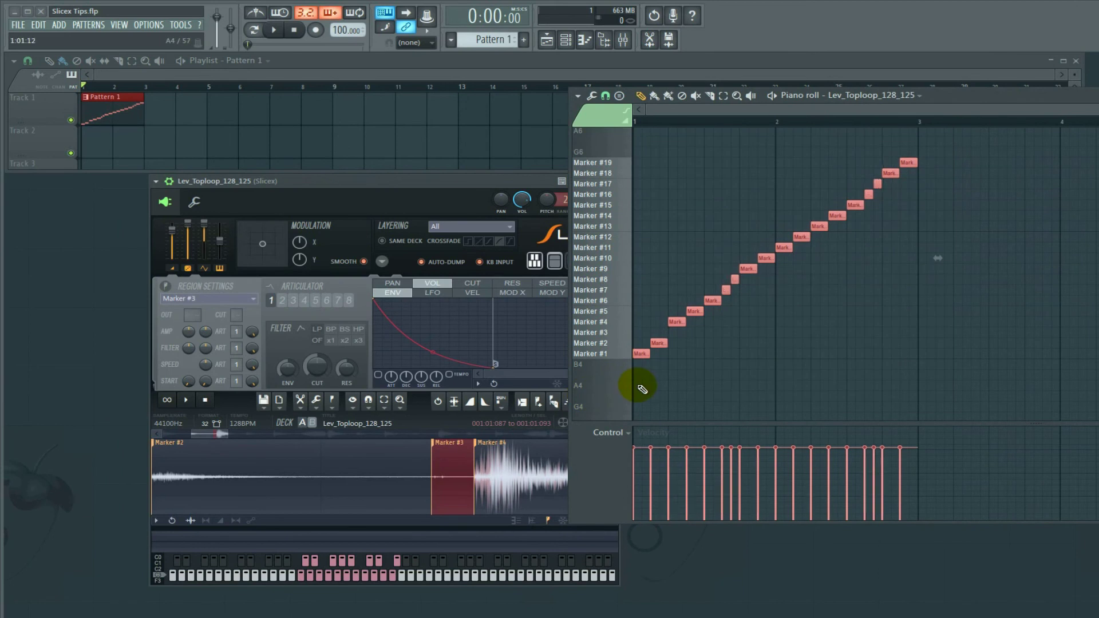
{"action": "left_click", "coordinate": [664, 343]}
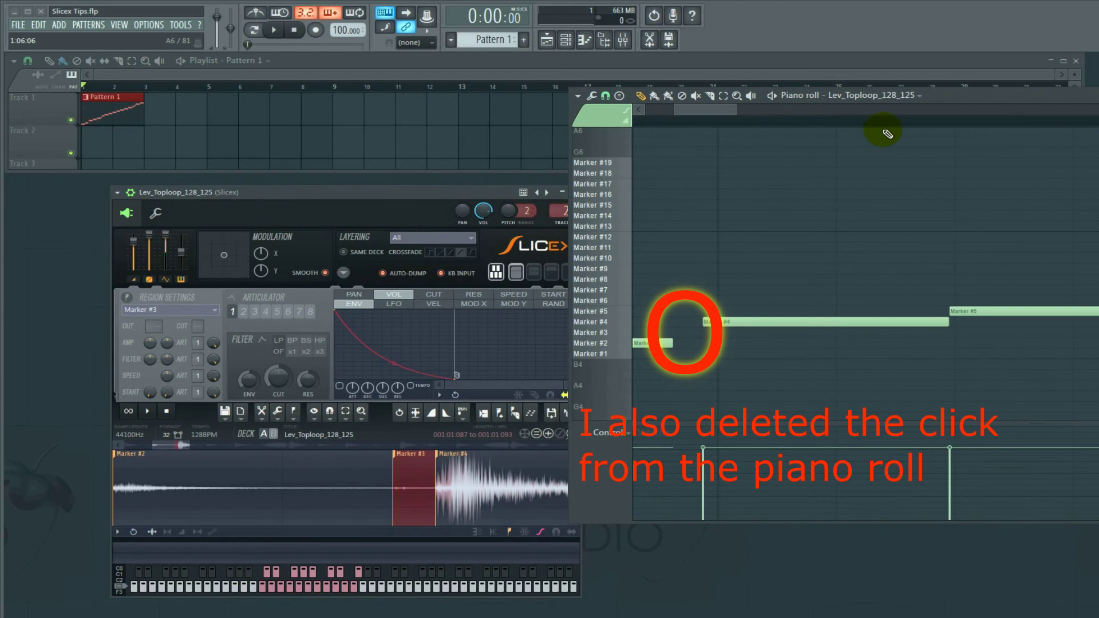
{"action": "left_click_drag", "start_coordinate": [440, 195], "coordinate": [478, 184]}
{"action": "key", "text": "ctrl+alt+z"}
{"action": "key", "text": "ctrl+alt+z"}
{"action": "key", "text": "ctrl+alt+z"}
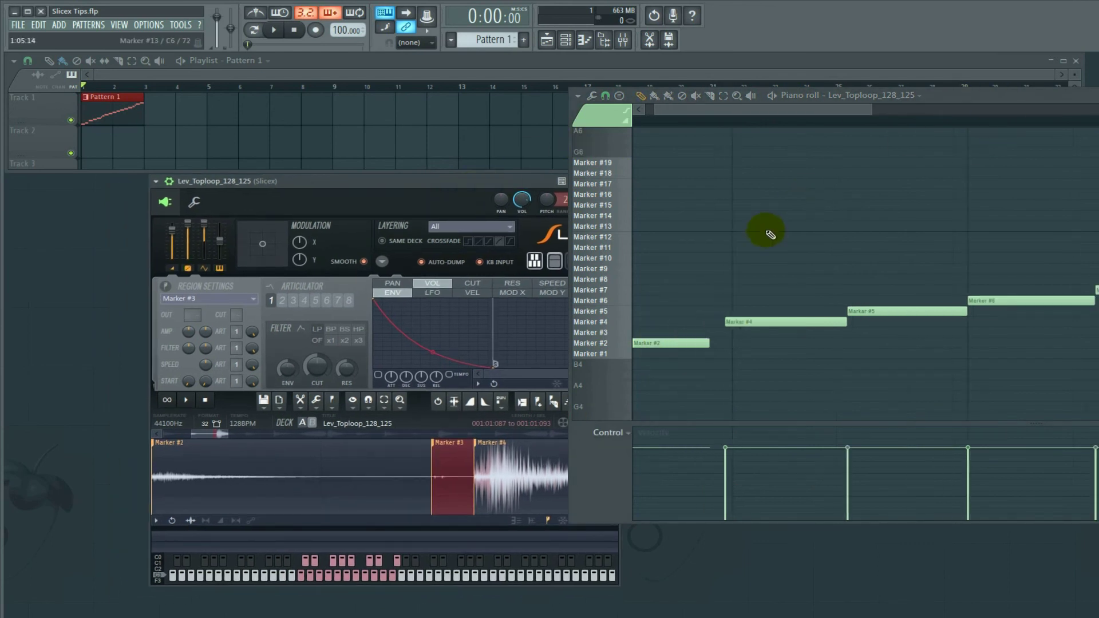
{"action": "scroll", "coordinate": [1006, 184], "scroll_direction": "down", "scroll_amount": 3}
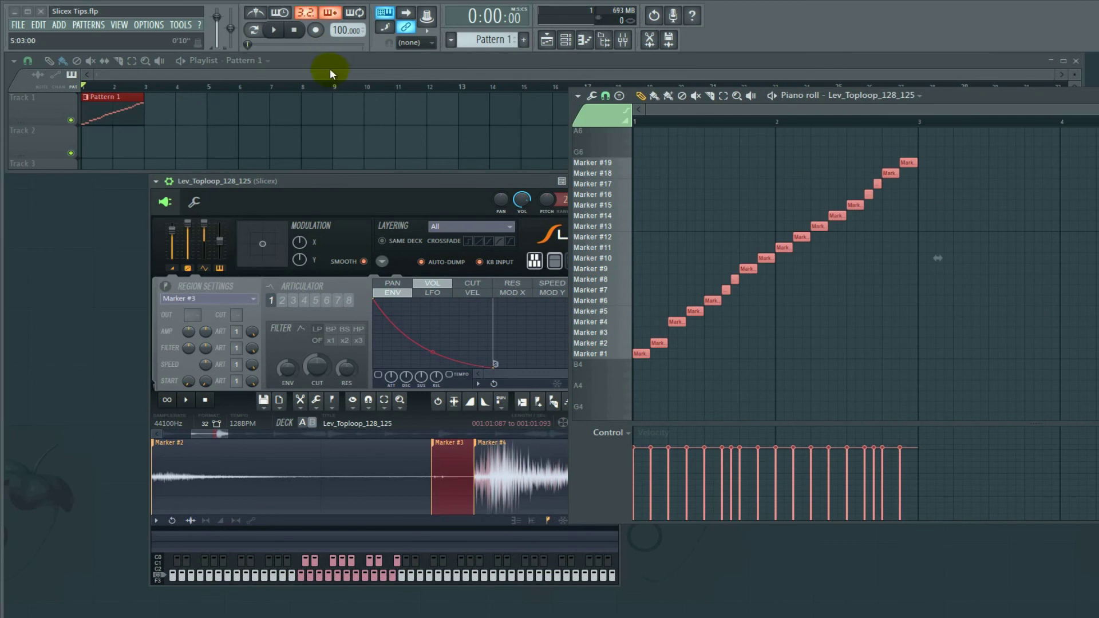
Play the edited loop, close the piano roll, then play Pattern 1 again and stop
{"action": "key", "text": "space"}
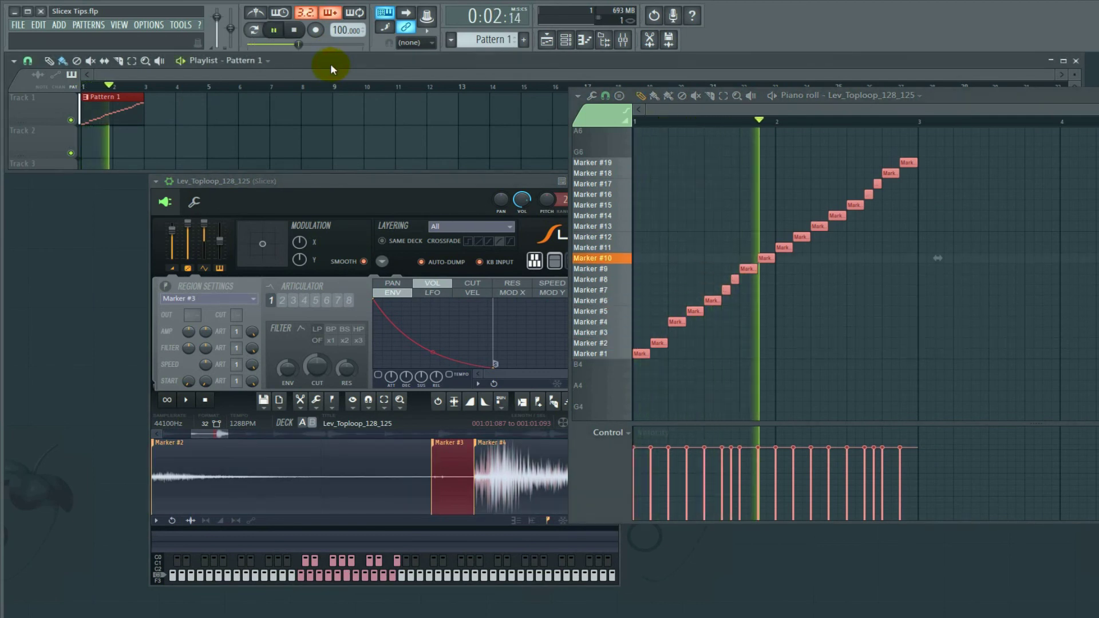
{"action": "key", "text": "space"}
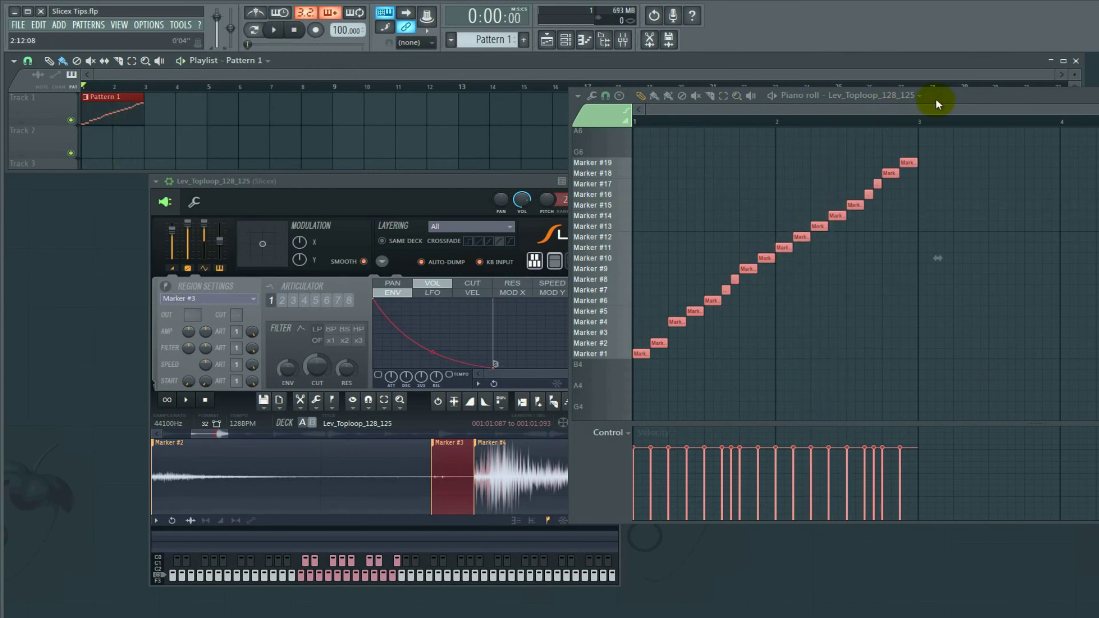
{"action": "left_click_drag", "start_coordinate": [934, 98], "coordinate": [768, 125]}
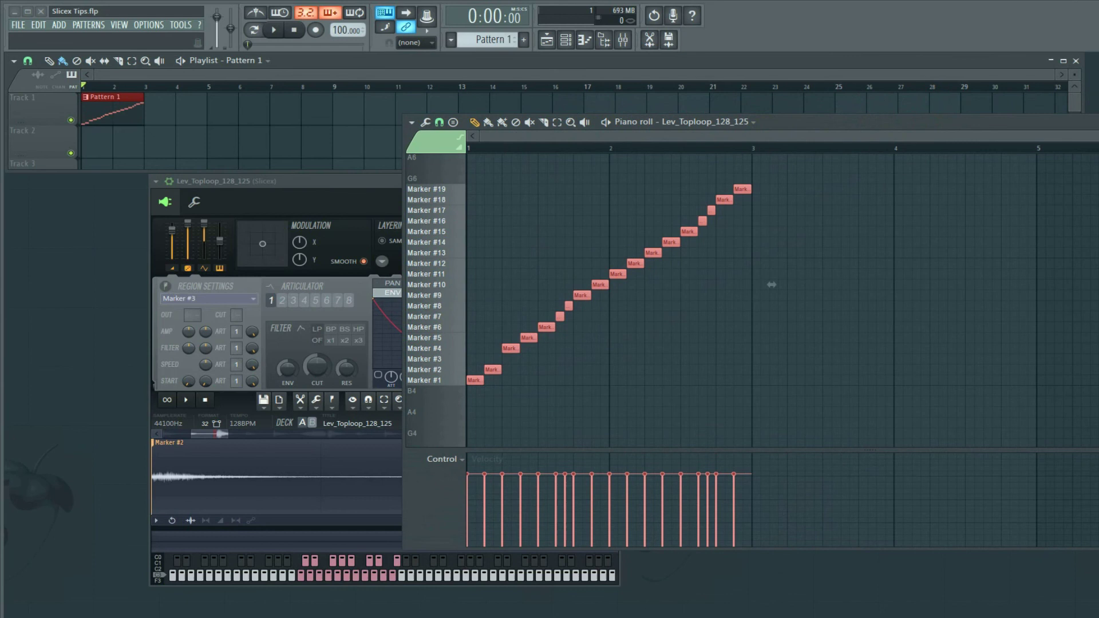
{"action": "key", "text": "Escape"}
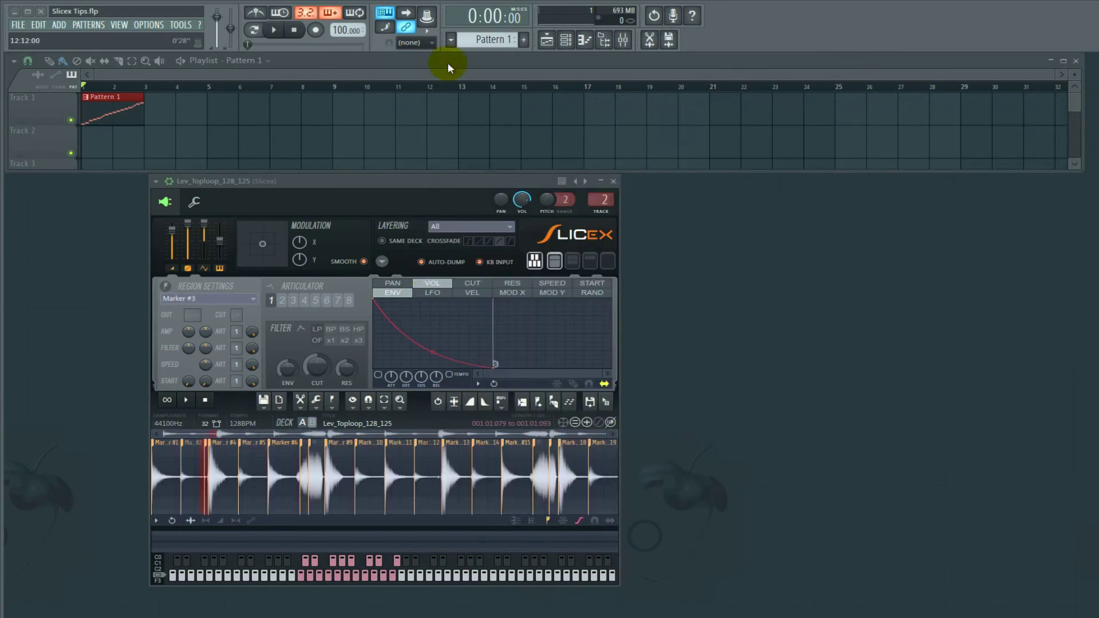
{"action": "key", "text": "space"}
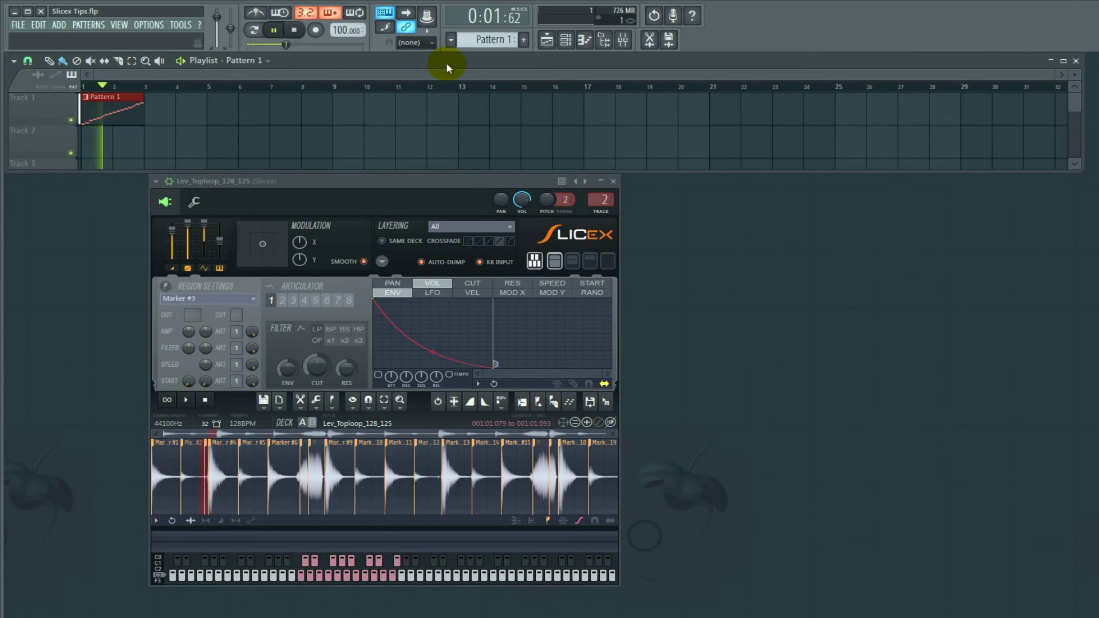
{"action": "key", "text": "space"}
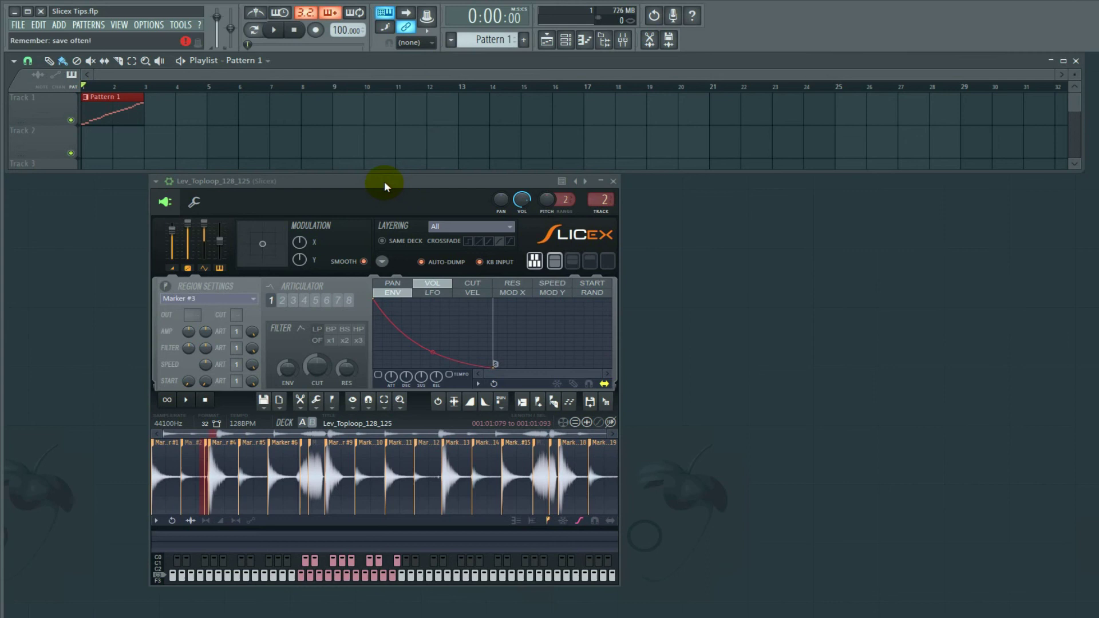
Move the Slicex window right and zoom the waveform onto Marker #1 through Marker #4
{"action": "left_click_drag", "start_coordinate": [385, 182], "coordinate": [503, 179]}
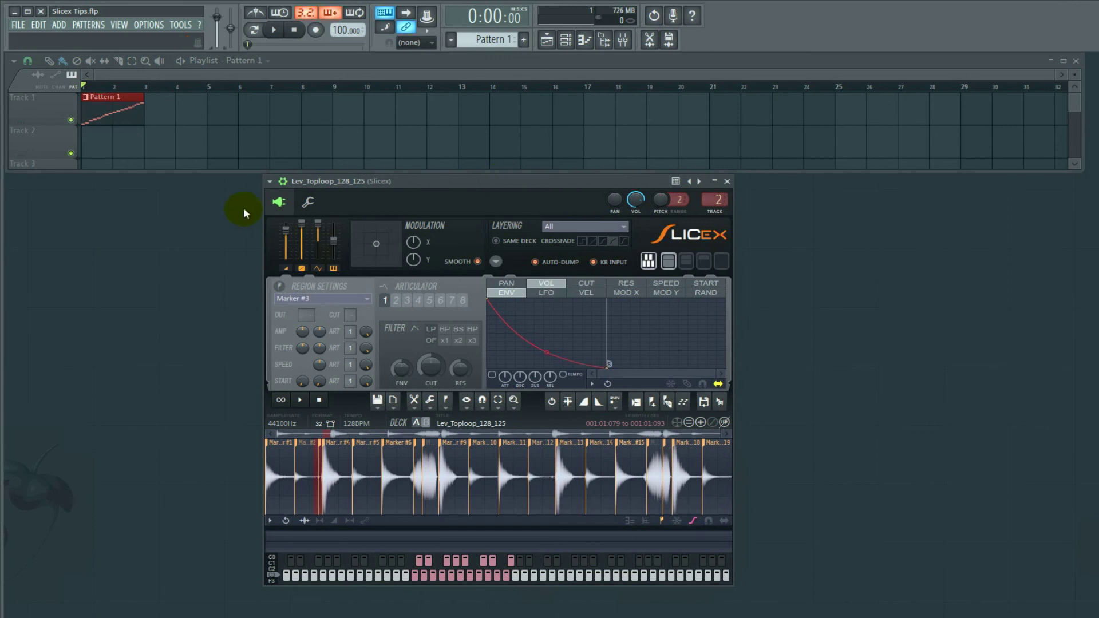
{"action": "scroll", "coordinate": [307, 470], "scroll_direction": "up", "scroll_amount": 6}
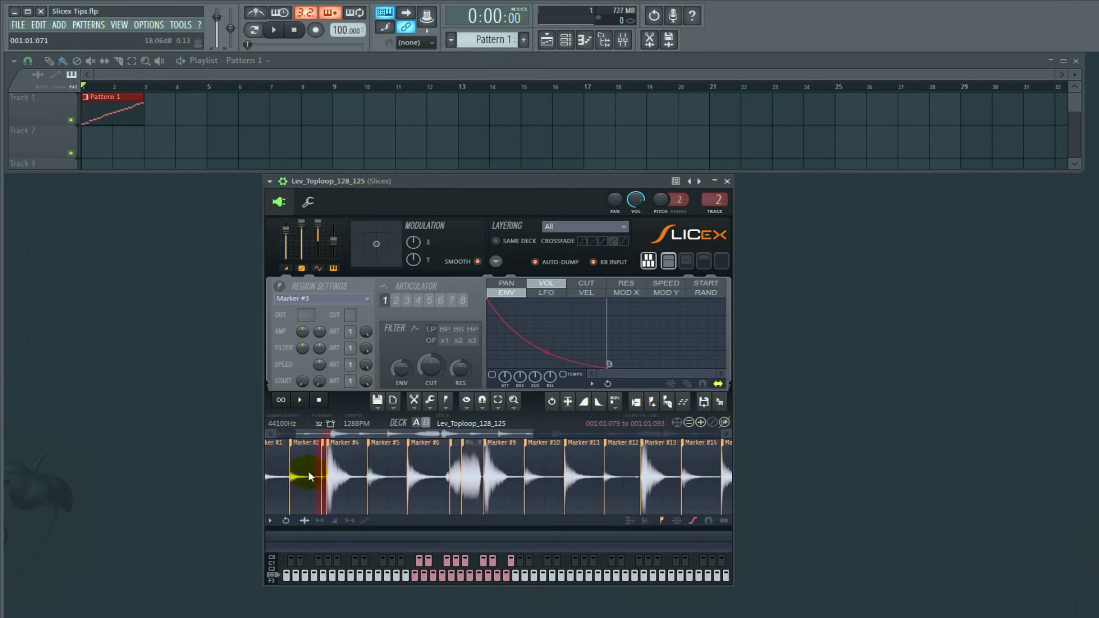
{"action": "left_click_drag", "start_coordinate": [376, 442], "coordinate": [220, 444]}
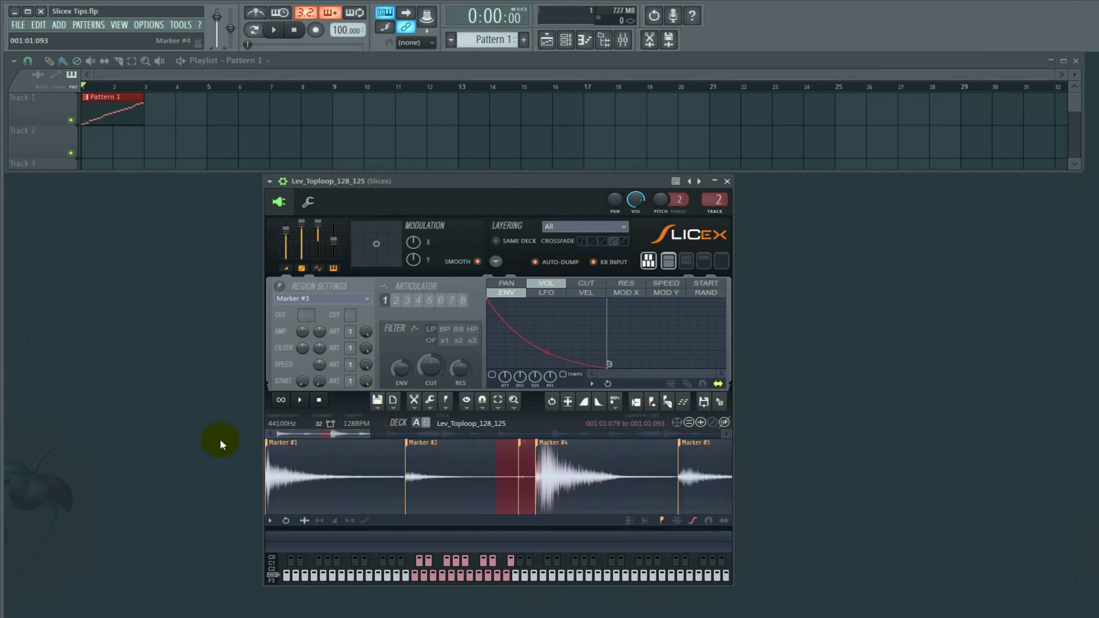
Audition slices Marker #1, #2 and #4 one by one, finishing on Marker #1
{"action": "left_click", "coordinate": [332, 468]}
{"action": "left_click", "coordinate": [442, 481]}
{"action": "left_click", "coordinate": [352, 472]}
{"action": "left_click", "coordinate": [421, 475]}
{"action": "left_click", "coordinate": [347, 468]}
{"action": "left_click", "coordinate": [459, 481]}
{"action": "left_click", "coordinate": [348, 471]}
{"action": "left_click", "coordinate": [437, 474]}
{"action": "left_click", "coordinate": [559, 475]}
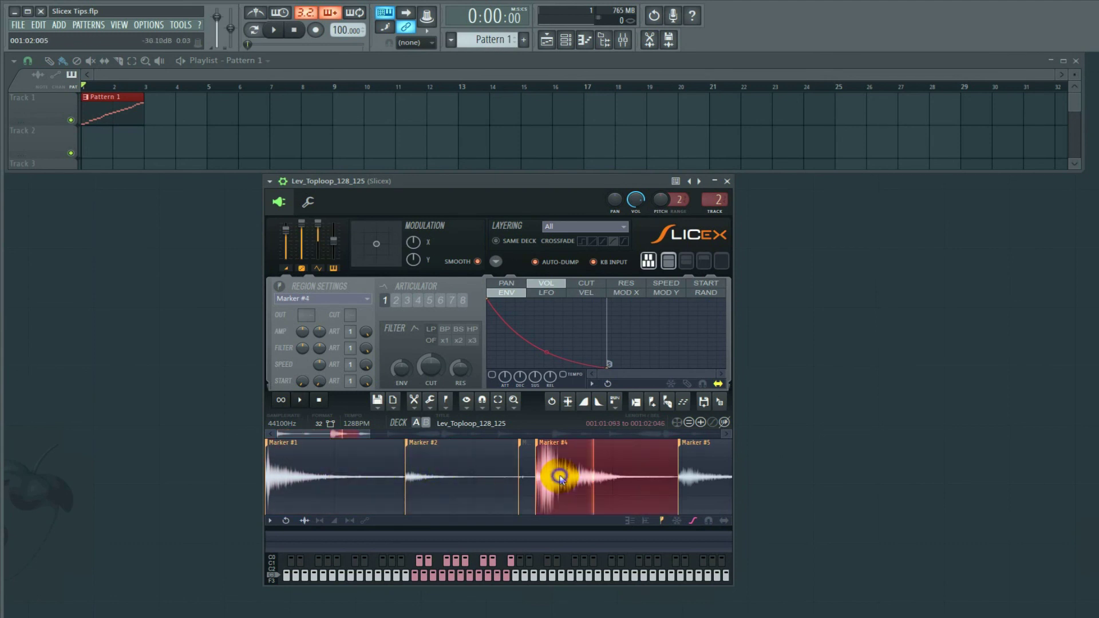
{"action": "left_click", "coordinate": [455, 476]}
{"action": "left_click", "coordinate": [345, 478]}
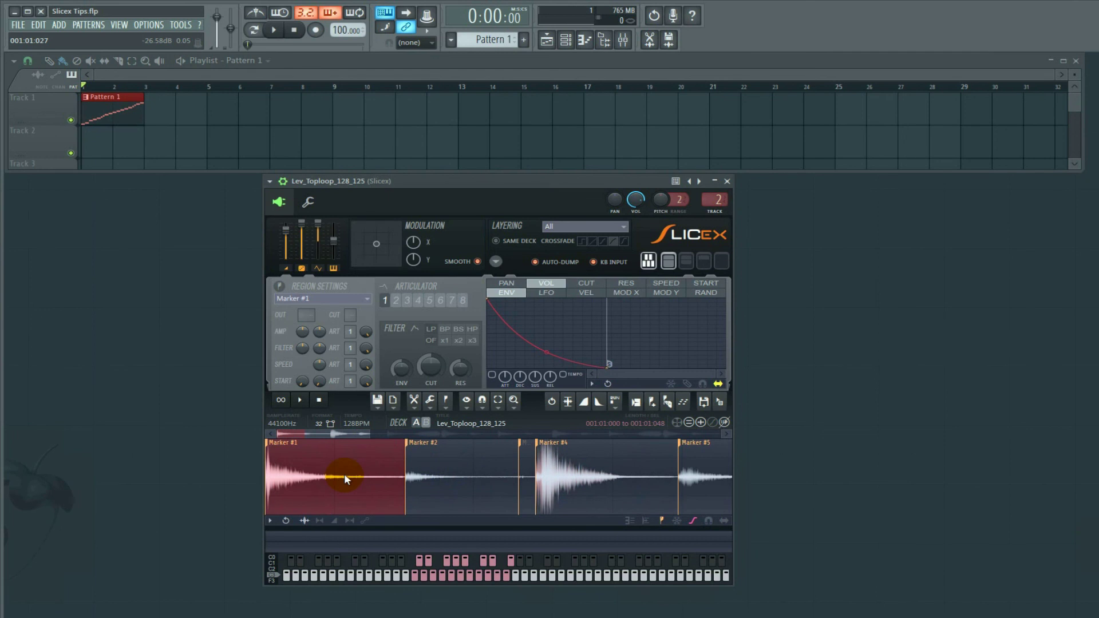
Time-stretch the Marker #1 slice to about 110% and audition the stretched result
{"action": "key", "text": "alt+t"}
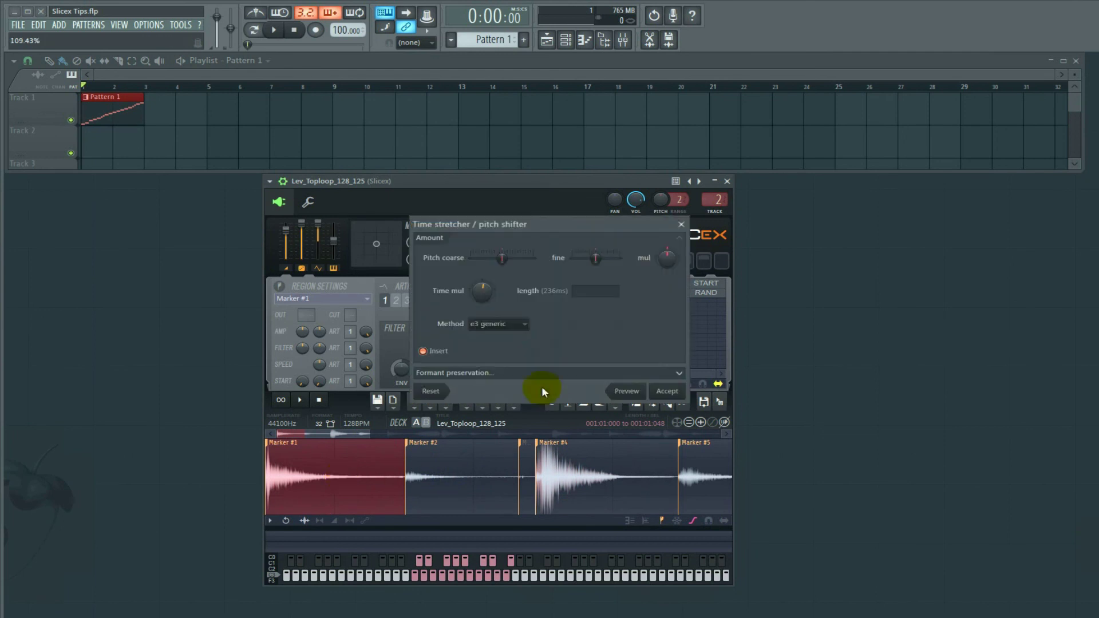
{"action": "left_click_drag", "start_coordinate": [479, 289], "coordinate": [482, 283]}
{"action": "left_click_drag", "start_coordinate": [482, 283], "coordinate": [481, 293]}
{"action": "left_click", "coordinate": [676, 396]}
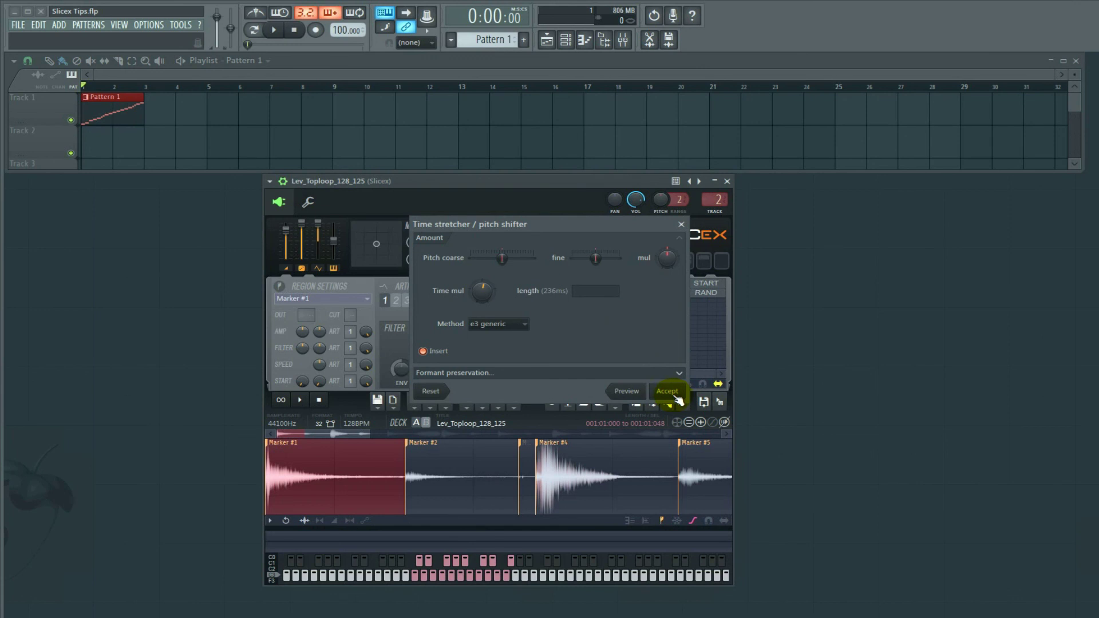
{"action": "left_click", "coordinate": [667, 472]}
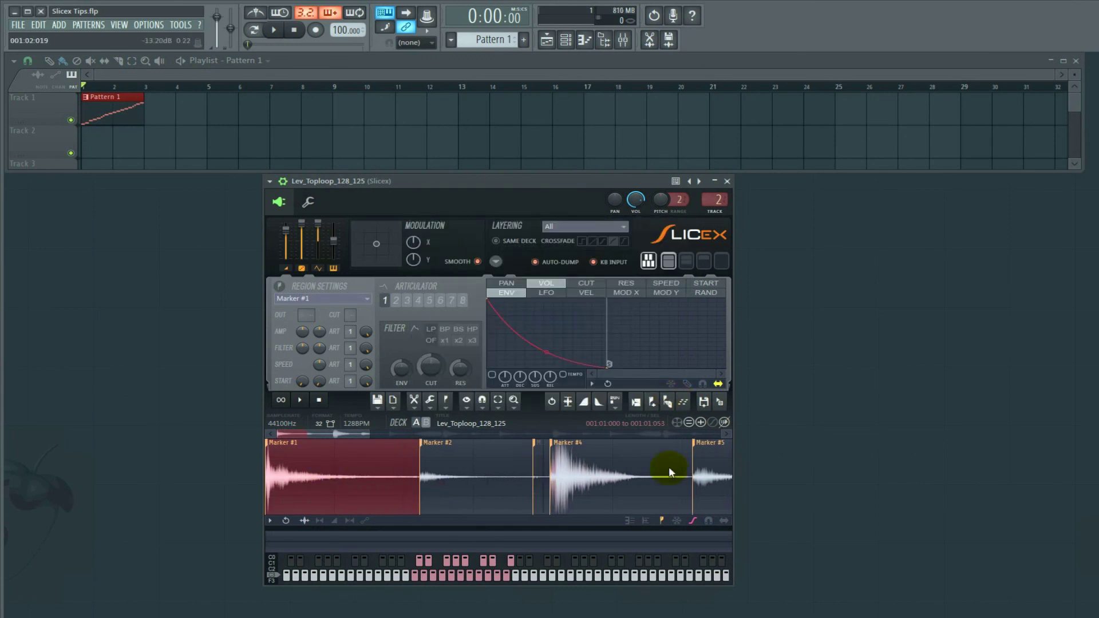
{"action": "left_click", "coordinate": [303, 496]}
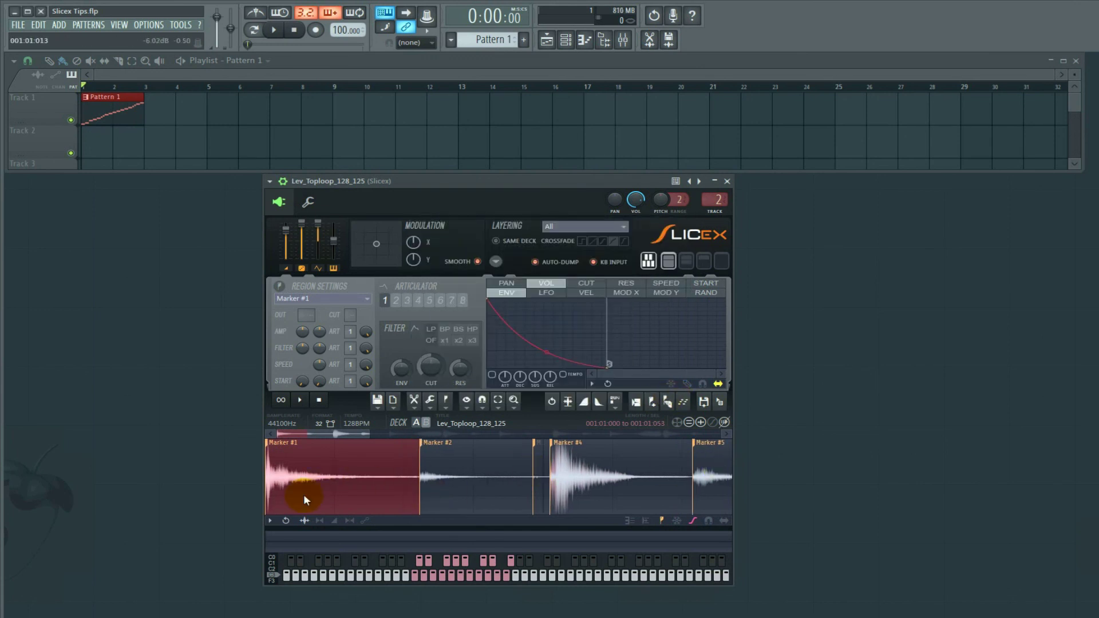
Apply the same ~110% time stretch to the Marker #2 and Marker #4 slices
{"action": "left_click", "coordinate": [460, 476]}
{"action": "key", "text": "alt+t"}
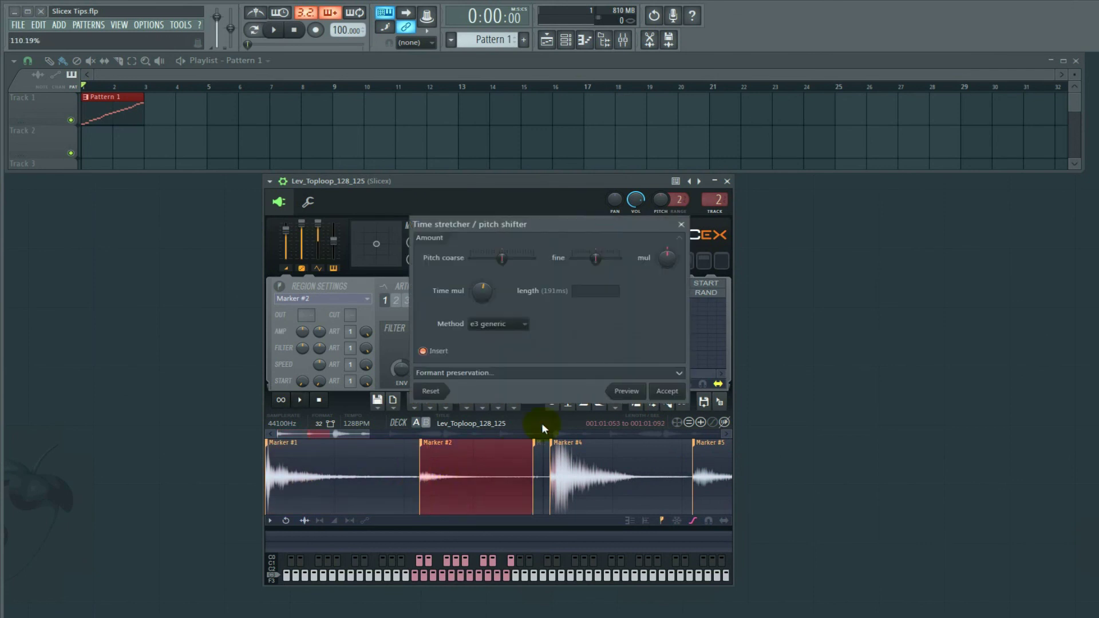
{"action": "left_click", "coordinate": [677, 389]}
{"action": "left_click", "coordinate": [589, 460]}
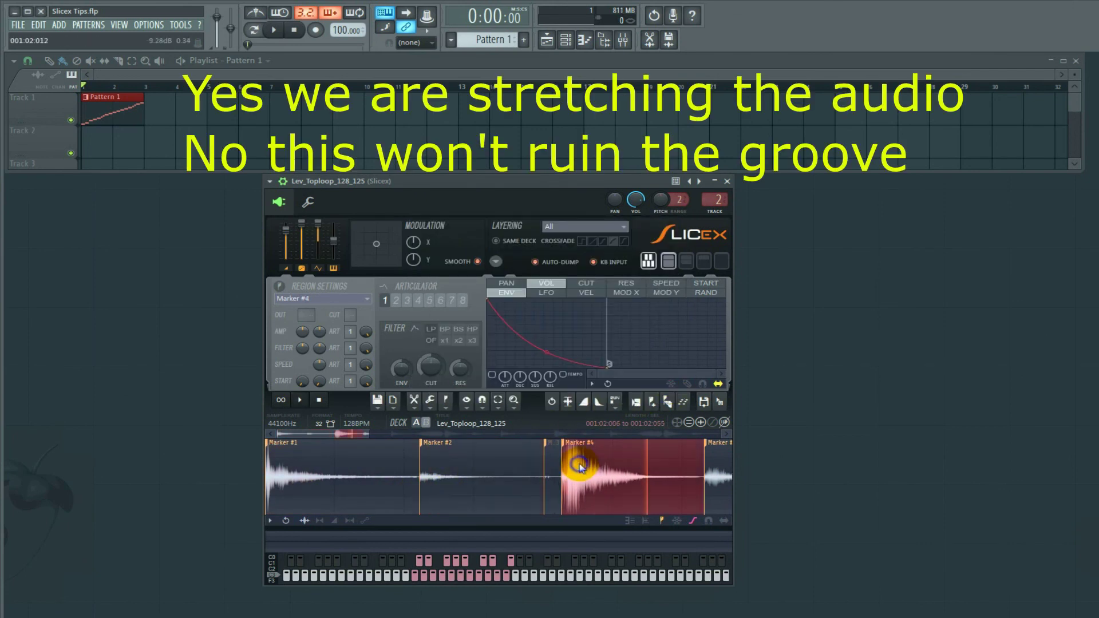
{"action": "key", "text": "alt+t"}
{"action": "left_click", "coordinate": [667, 391]}
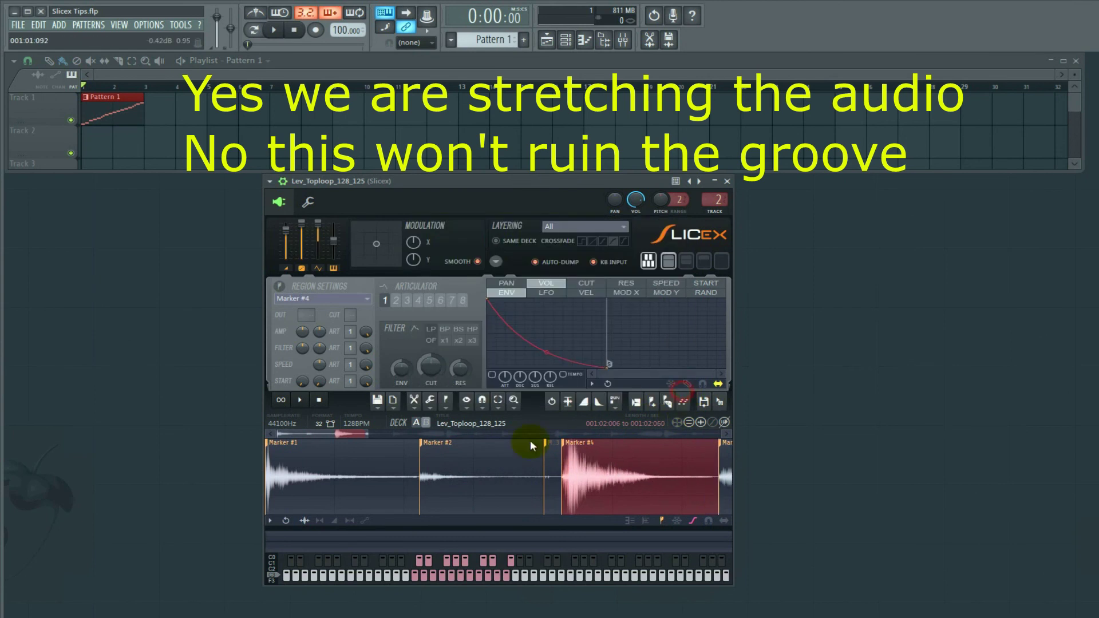
Stretch the Marker #5 and Marker #6 slices by about 110%
{"action": "scroll", "coordinate": [472, 456], "scroll_direction": "down", "scroll_amount": 3}
{"action": "left_click", "coordinate": [509, 473]}
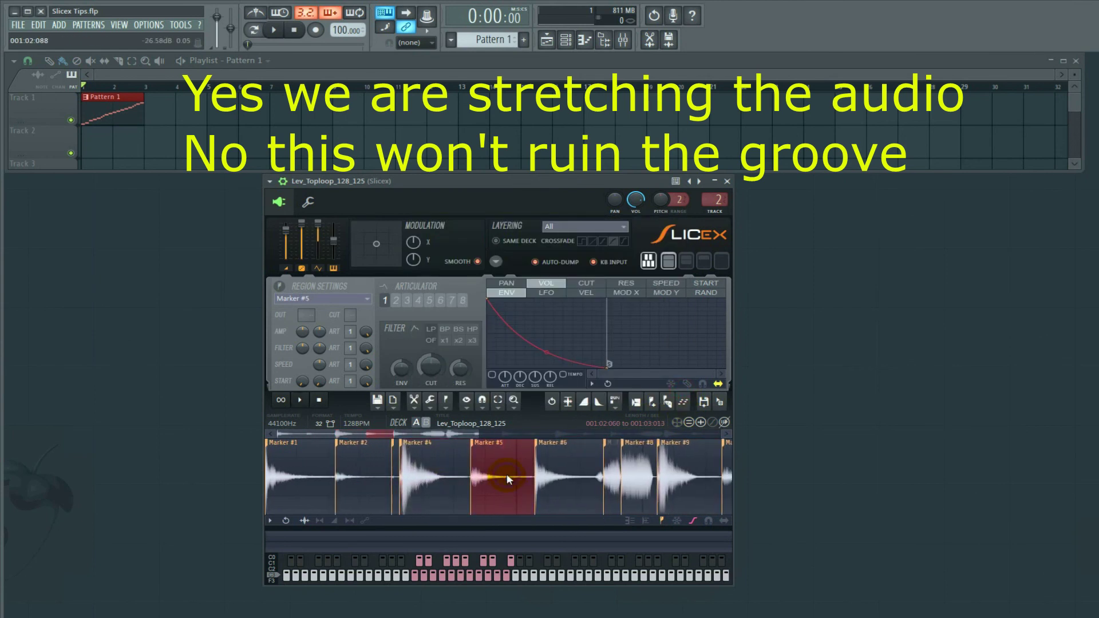
{"action": "key", "text": "alt+t"}
{"action": "left_click", "coordinate": [667, 391]}
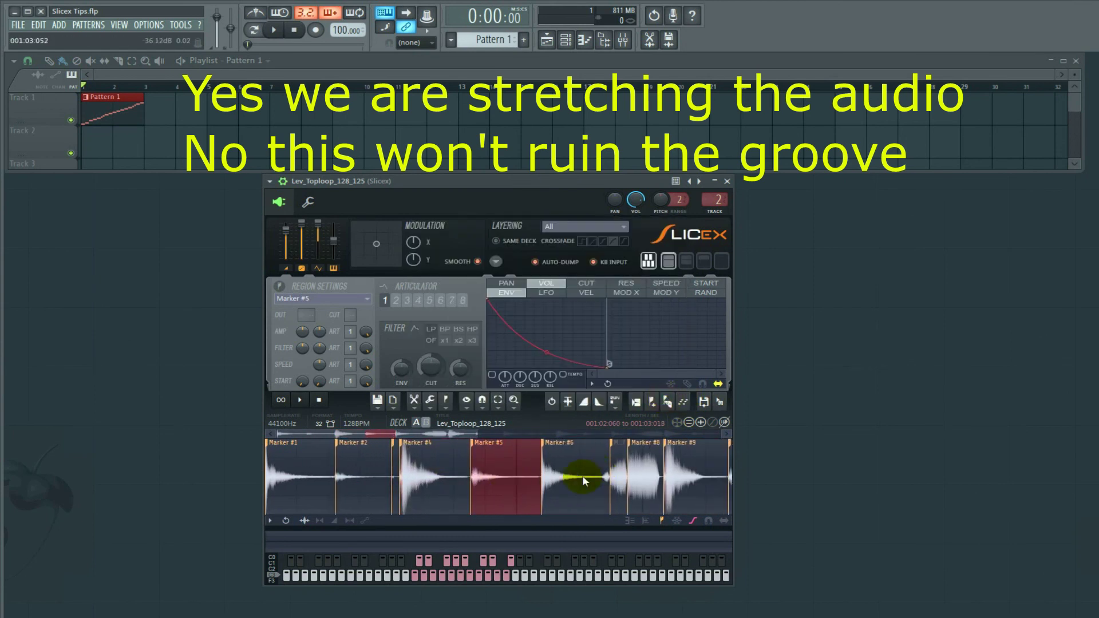
{"action": "left_click", "coordinate": [577, 475]}
{"action": "key", "text": "alt+t"}
{"action": "left_click", "coordinate": [666, 392]}
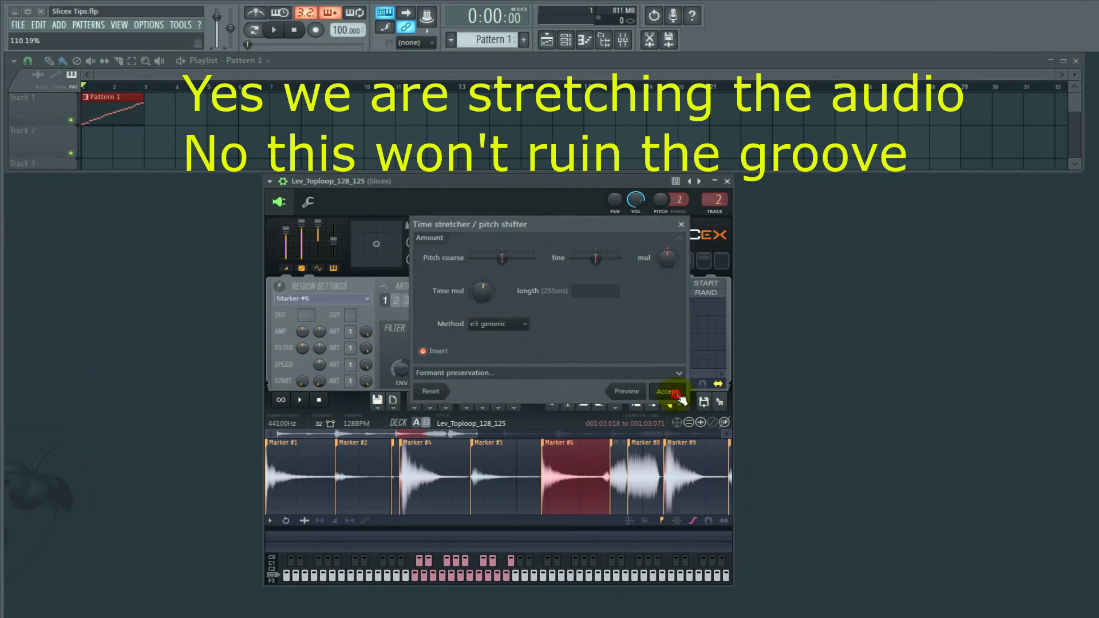
Finish by stretching the Marker #7 and Marker #8 slices to about 110%
{"action": "left_click", "coordinate": [623, 476]}
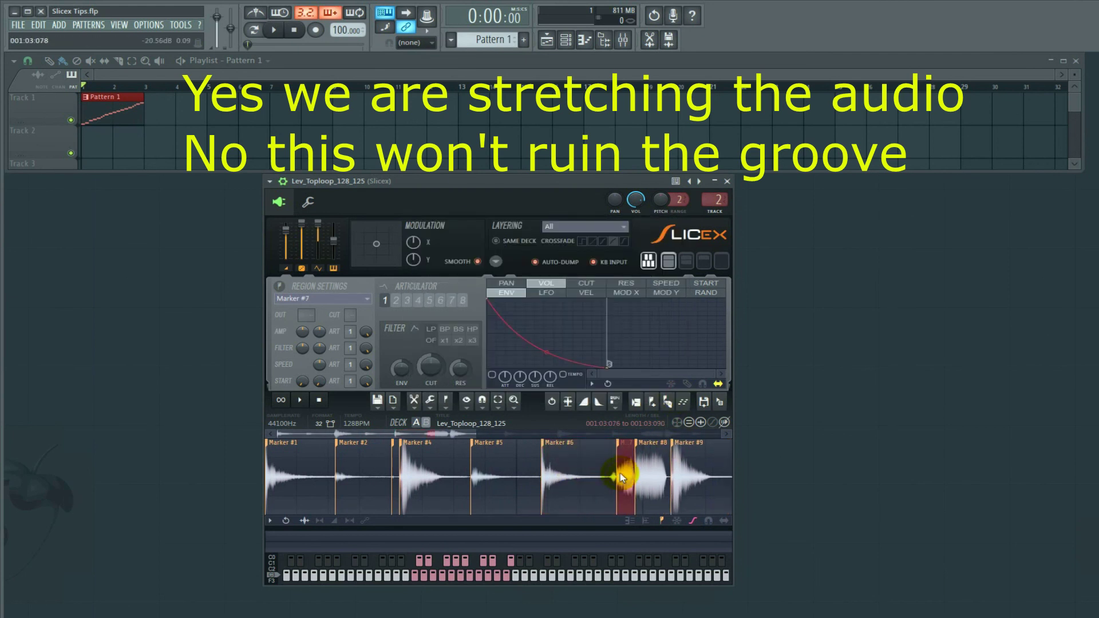
{"action": "key", "text": "alt+t"}
{"action": "left_click", "coordinate": [675, 393]}
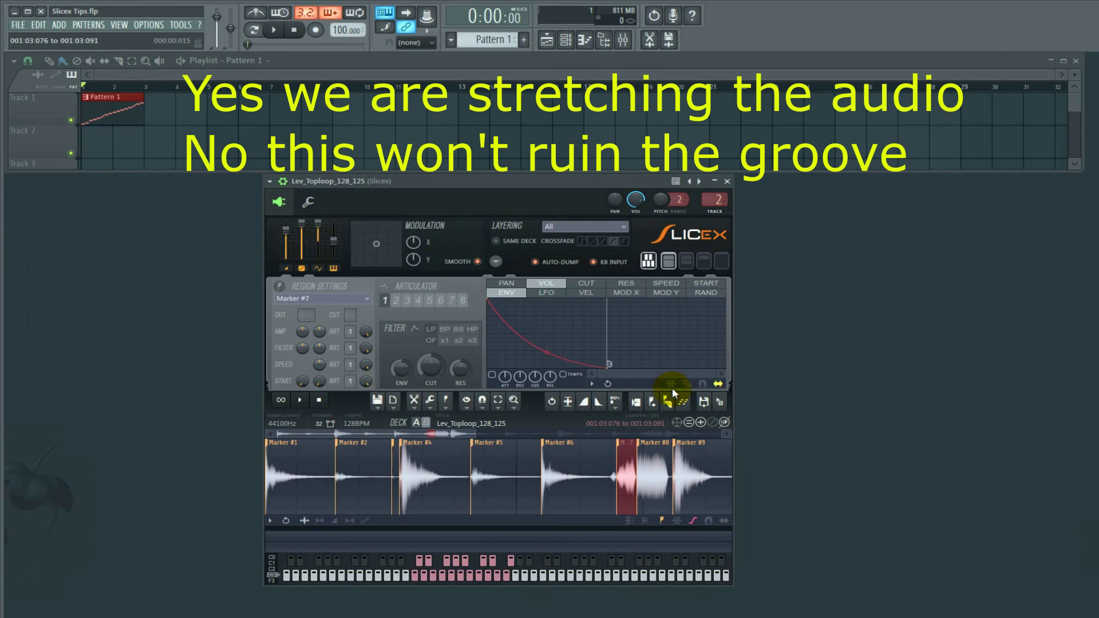
{"action": "left_click", "coordinate": [653, 468]}
{"action": "key", "text": "alt+t"}
{"action": "left_click", "coordinate": [662, 390]}
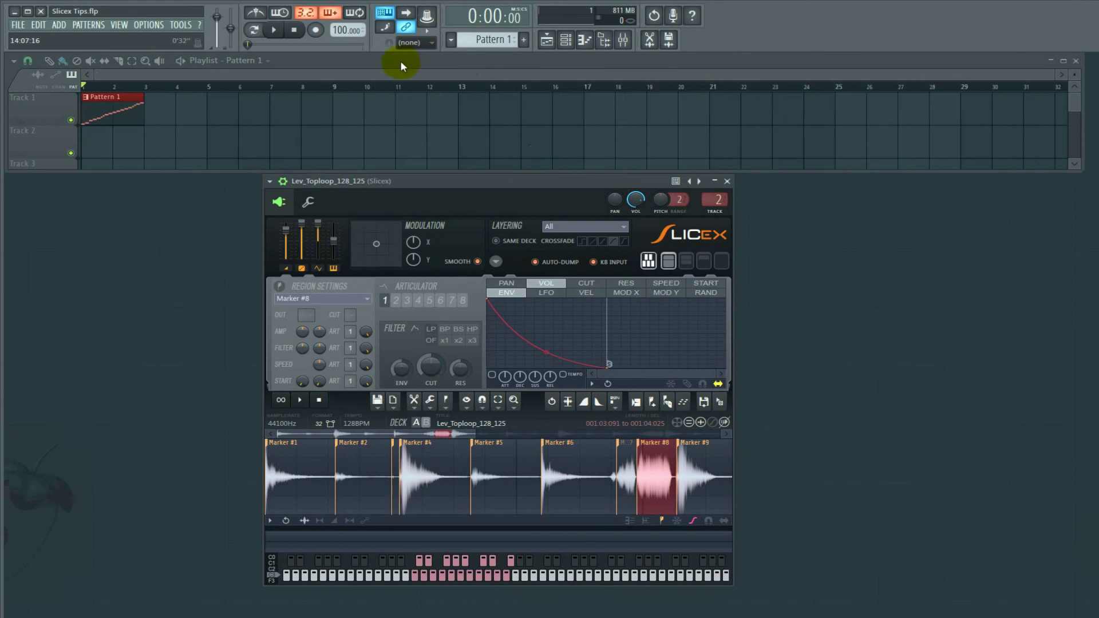
{"action": "key", "text": "space"}
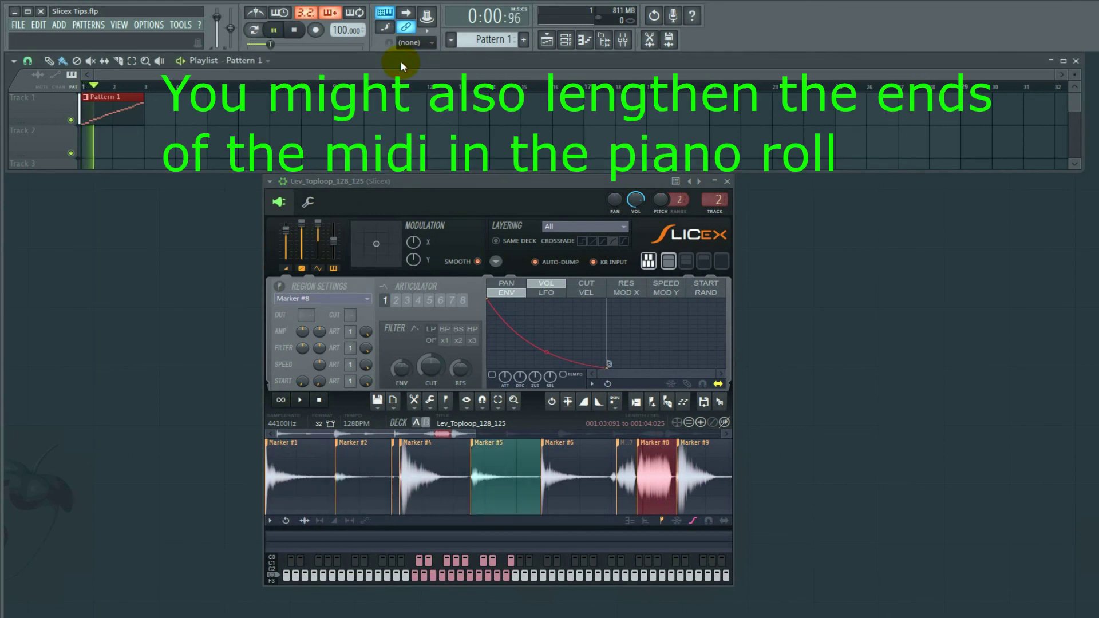
{"action": "key", "text": "space"}
{"action": "key", "text": "space"}
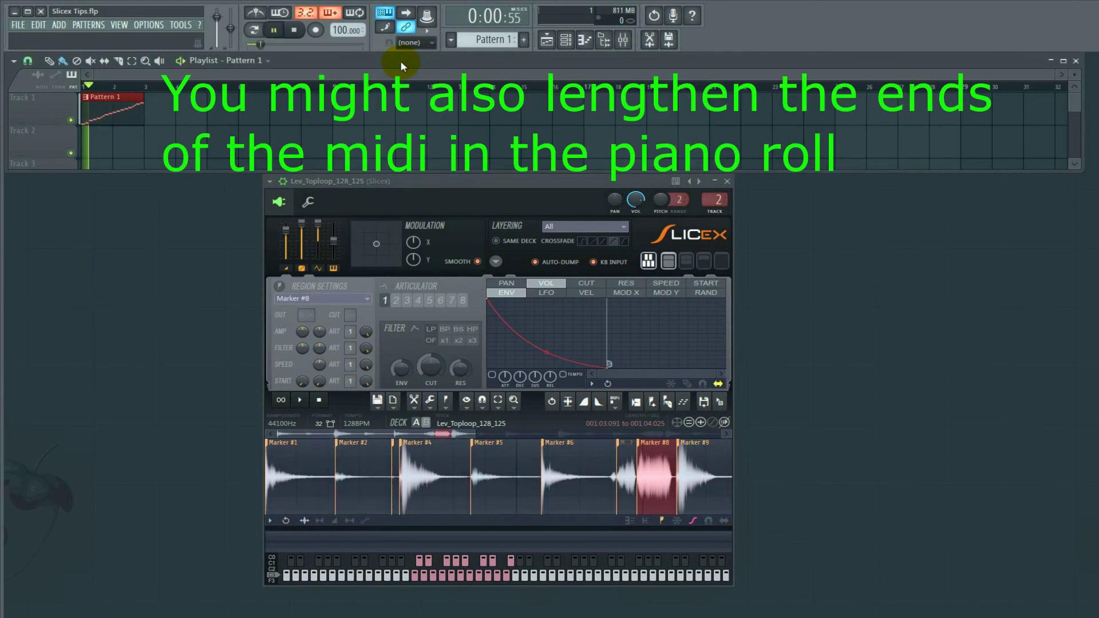
{"action": "key", "text": "space"}
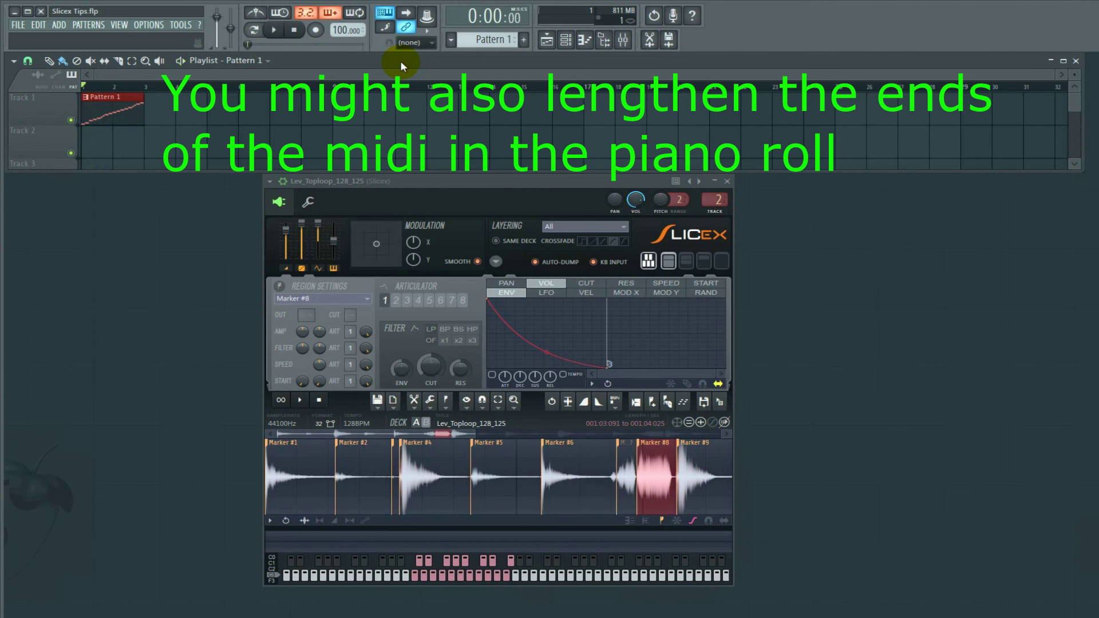
{"action": "left_click", "coordinate": [428, 476]}
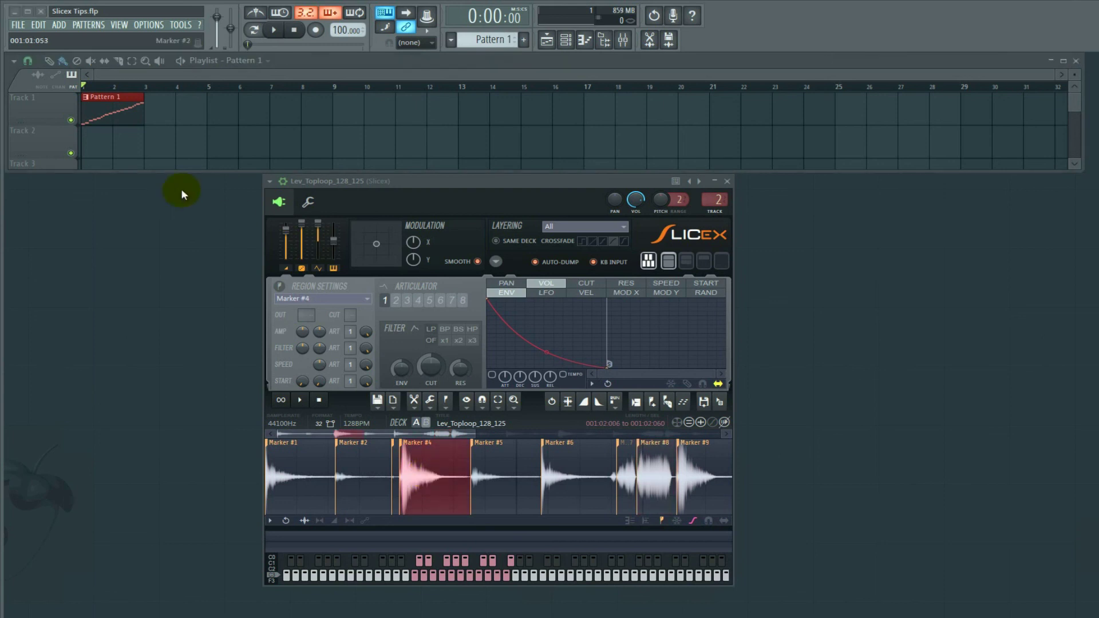
{"action": "key", "text": "space"}
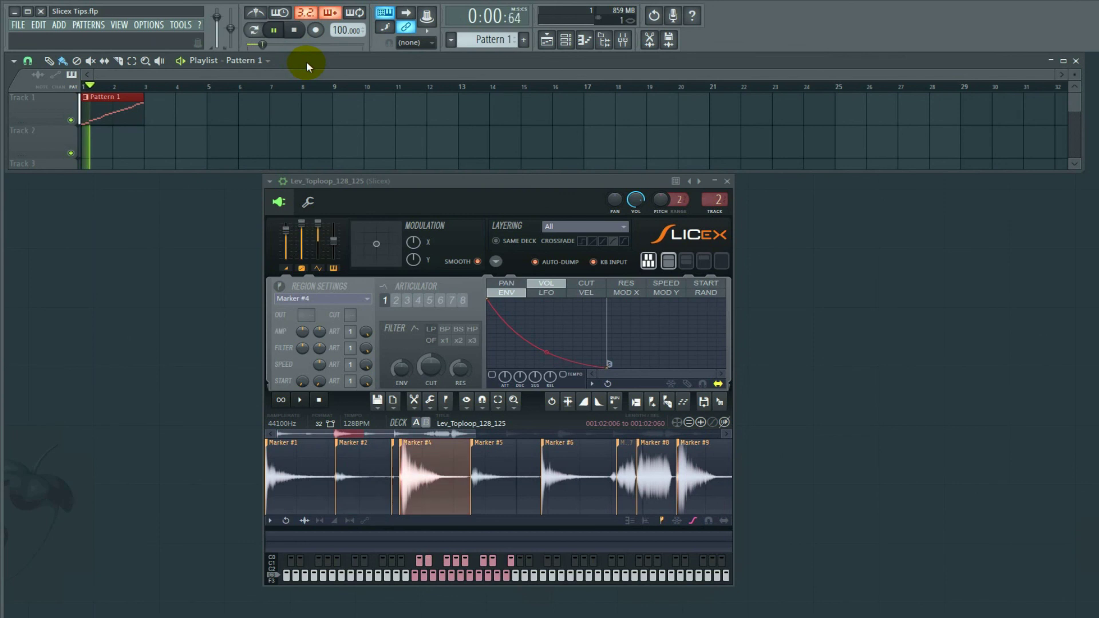
{"action": "key", "text": "space"}
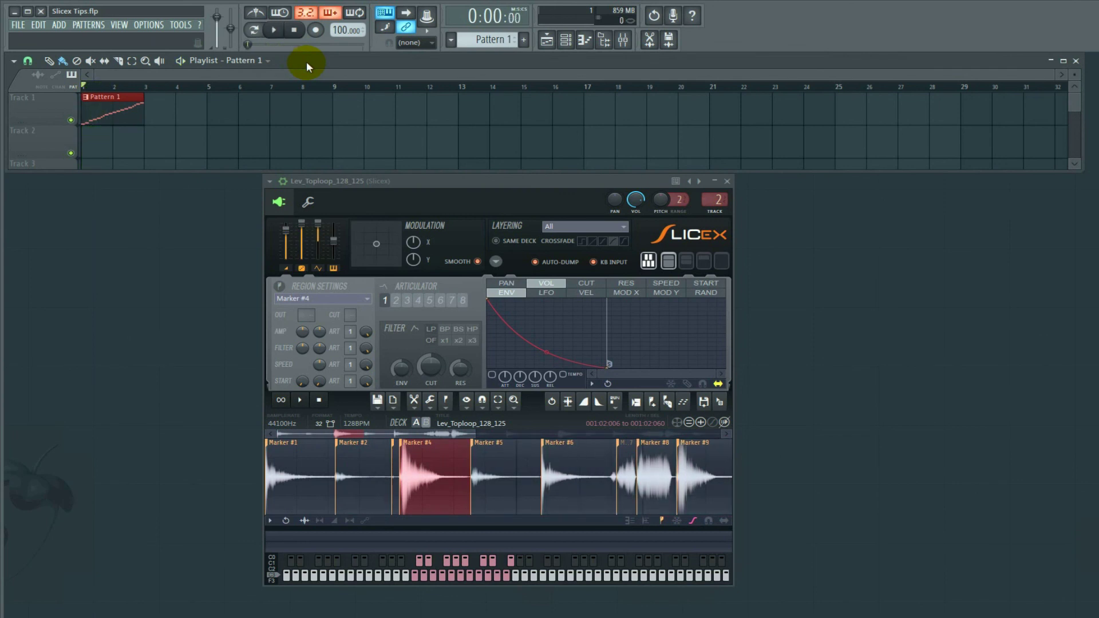